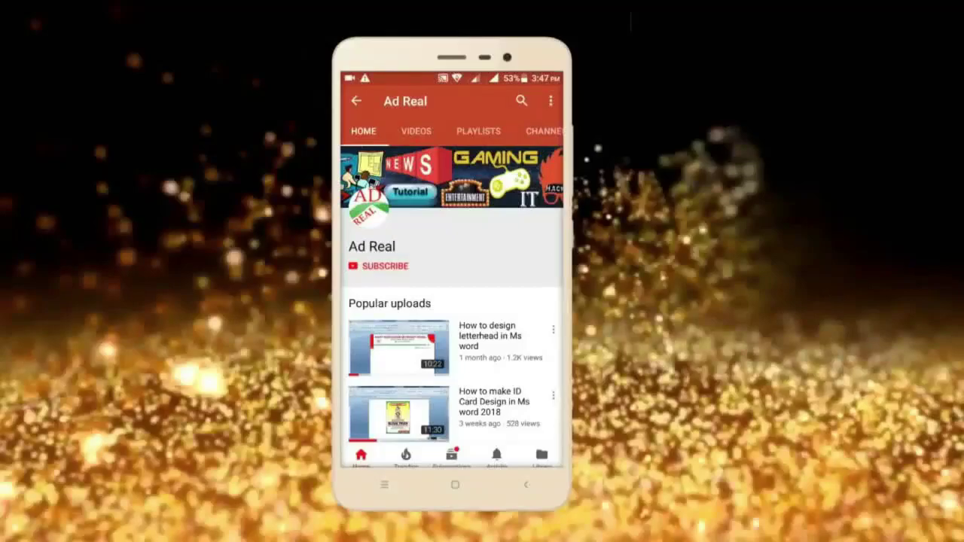
left_click(388, 266)
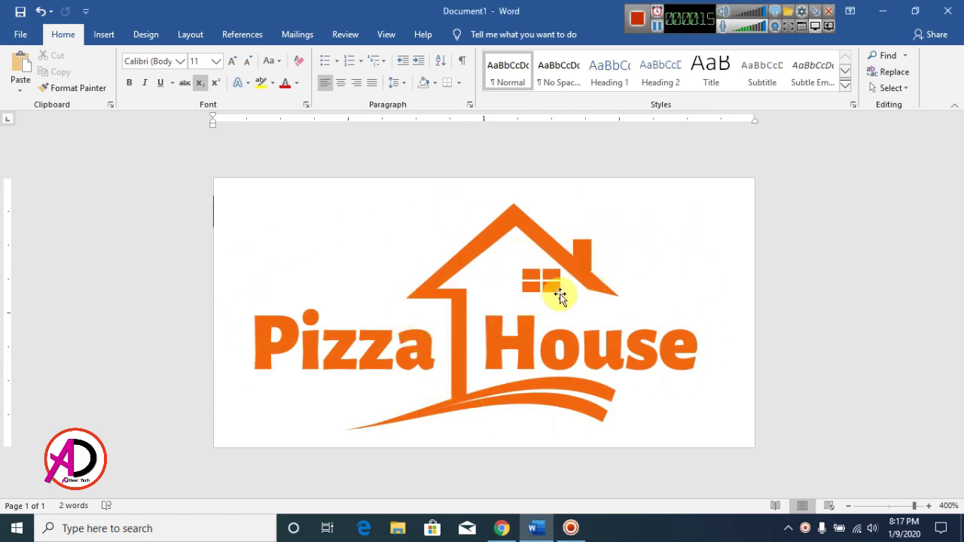
Step: Launch a new Word session with the winword command and create a blank document
key("super+r")
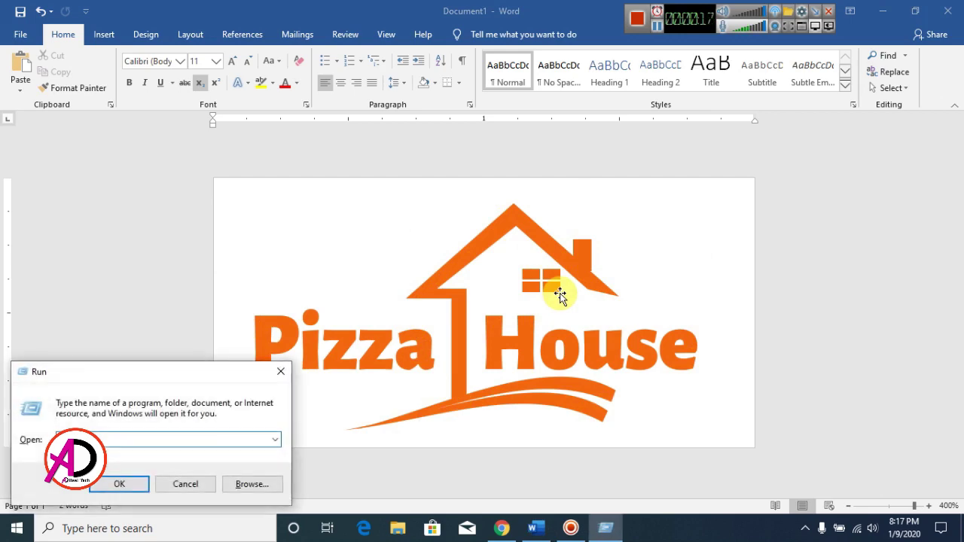
type("winword")
key("Return")
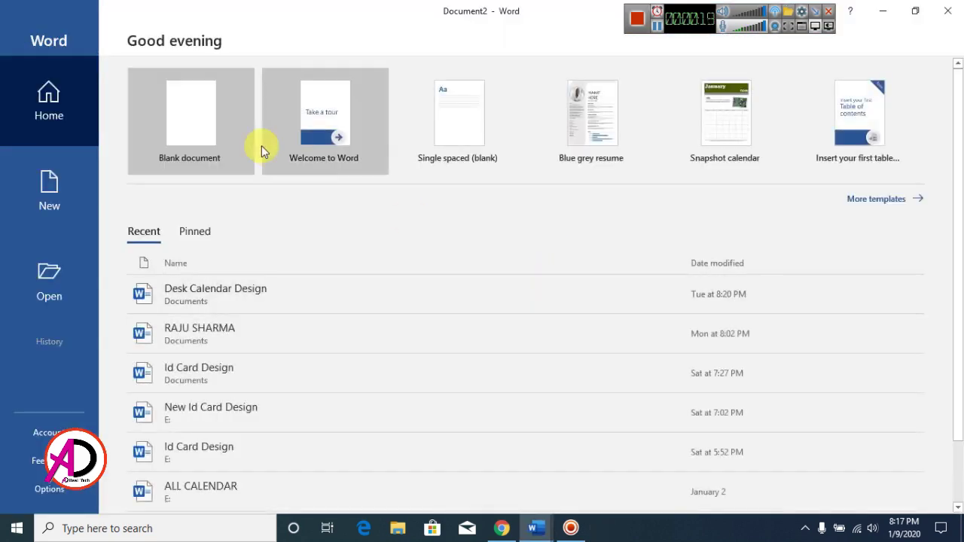
left_click(212, 125)
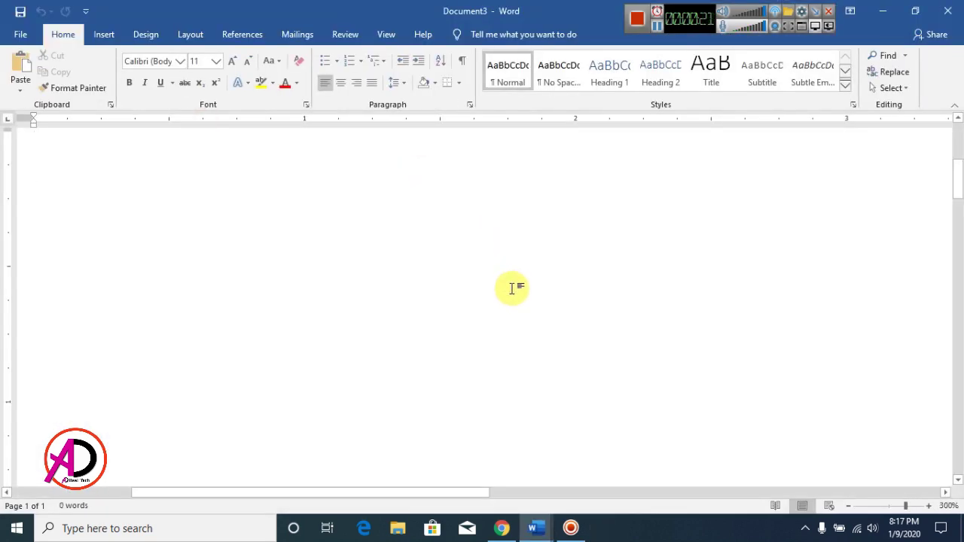
scroll(521, 312, "down", 14, "ctrl")
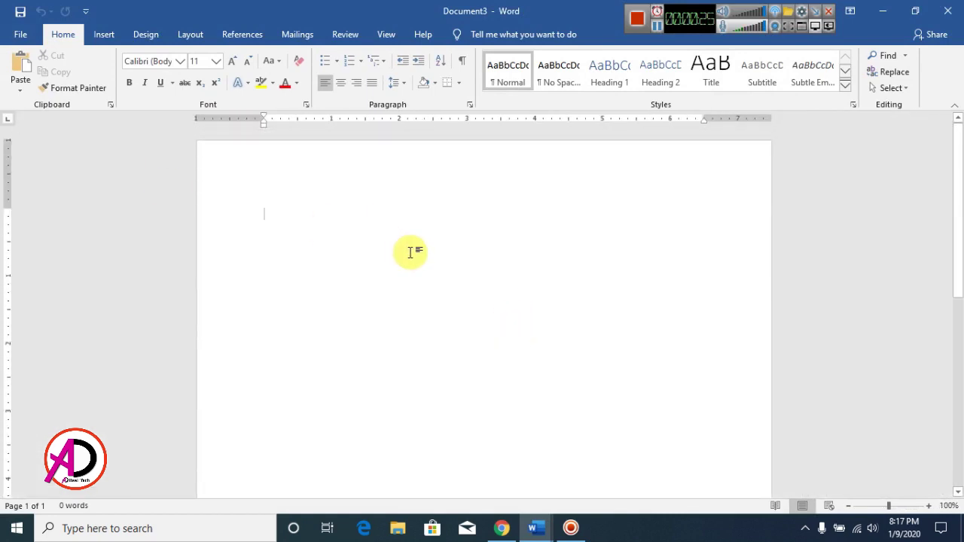
left_click(351, 230)
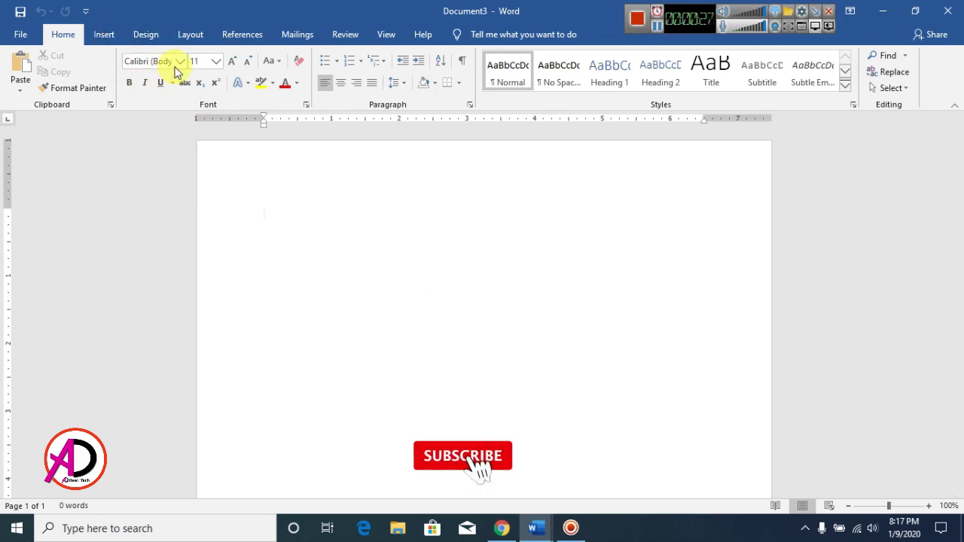
Step: Set the top, bottom, left and right page margins to 0 for the whole document
left_click(192, 36)
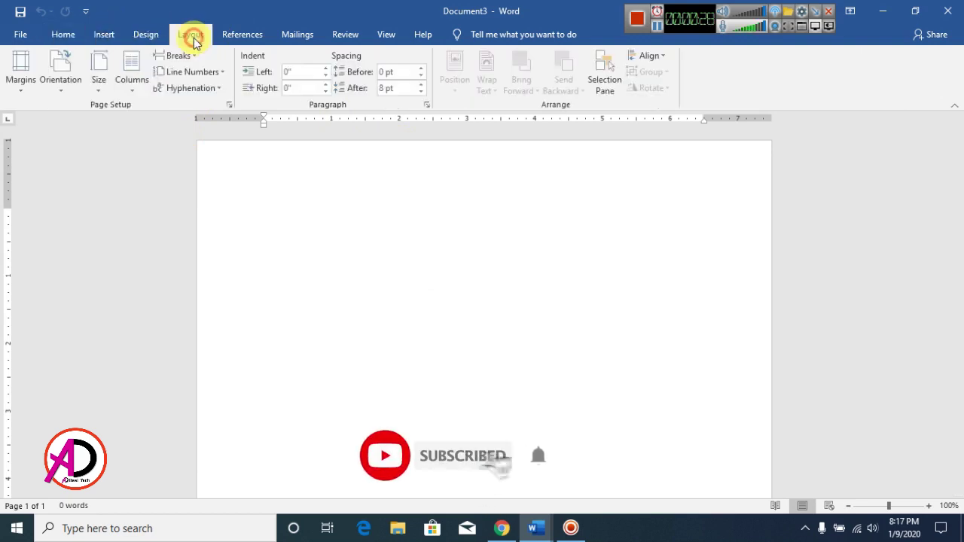
left_click(22, 75)
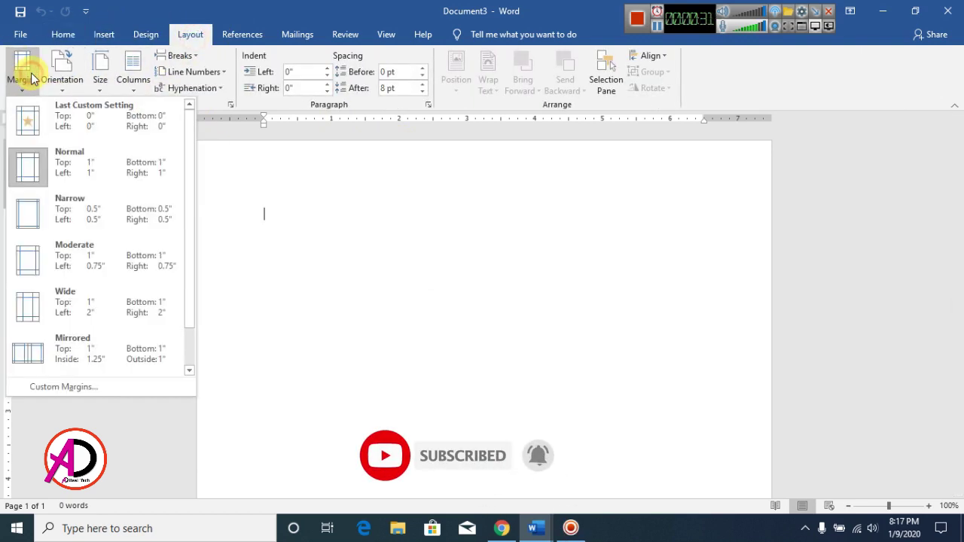
left_click(91, 386)
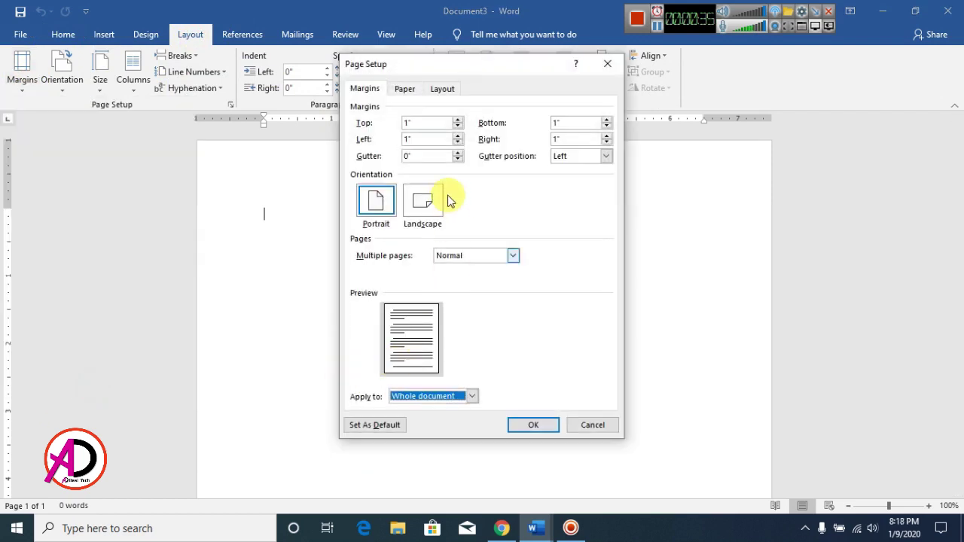
left_click_drag(434, 125, 391, 128)
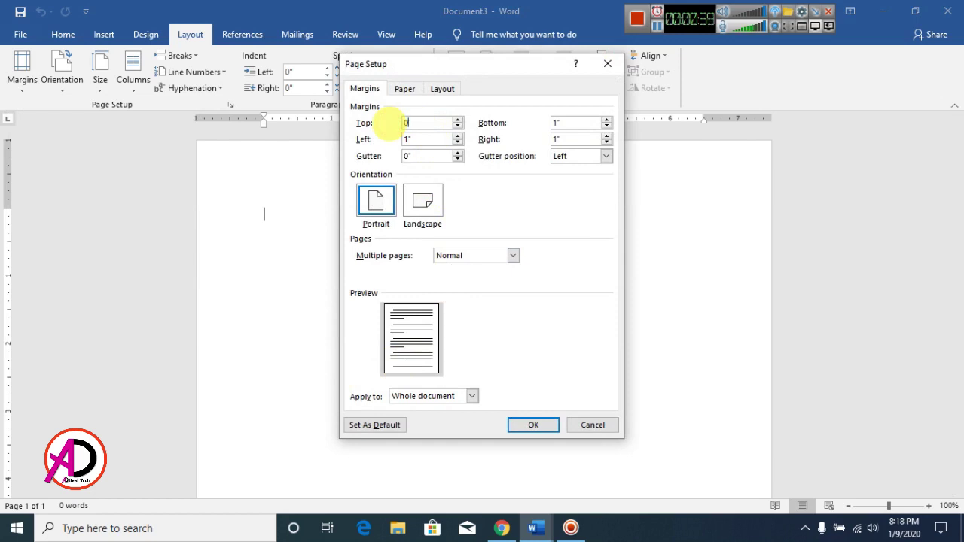
key("Tab")
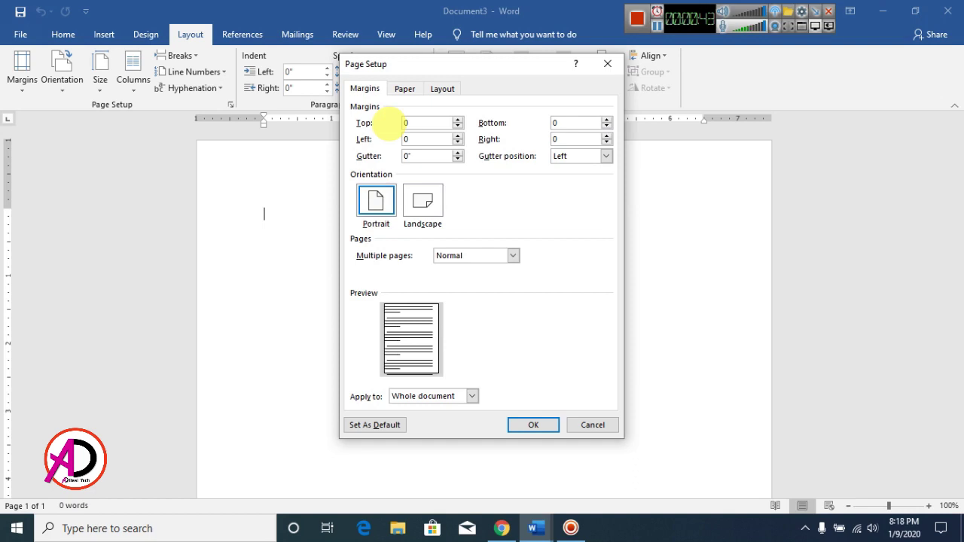
left_click(541, 426)
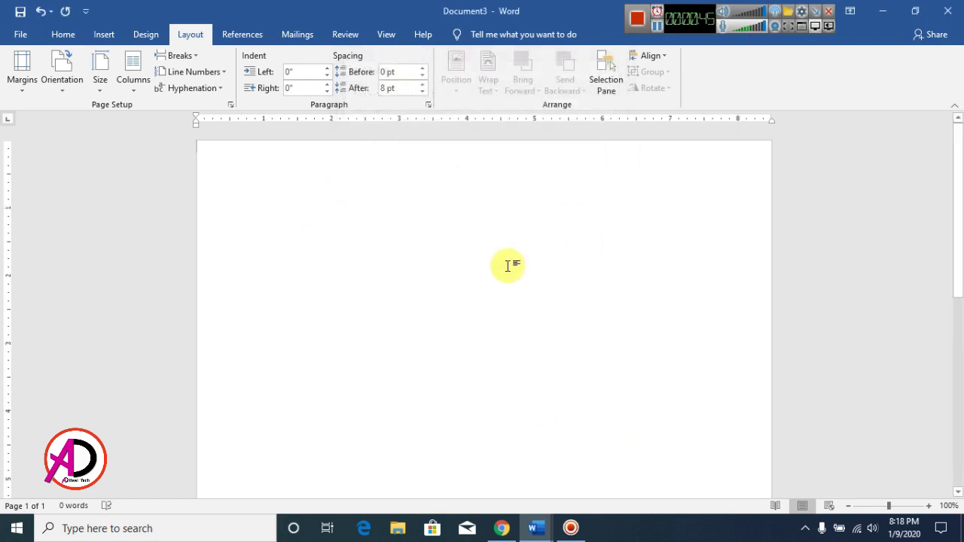
Step: Set a custom paper size 2 inches wide and 1 inch high for the whole document
left_click(103, 83)
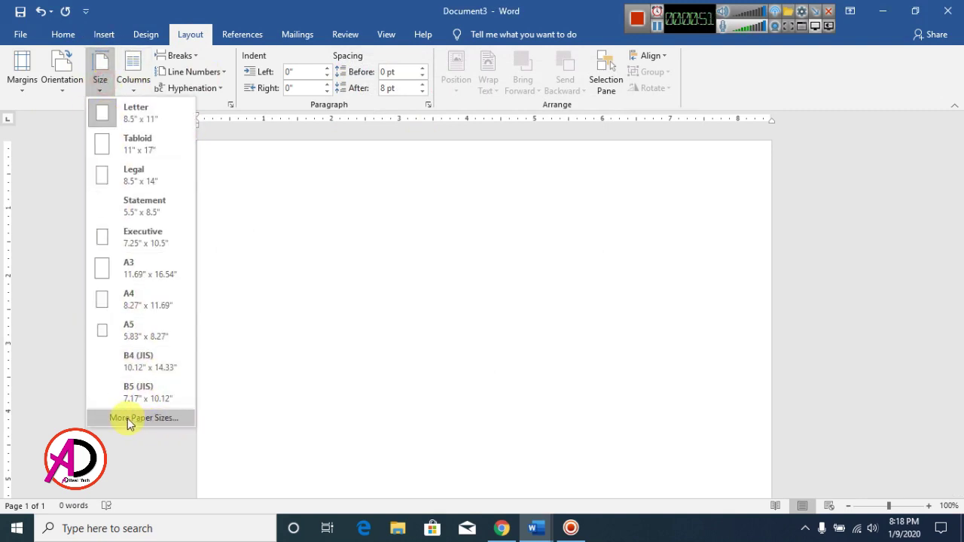
left_click(179, 419)
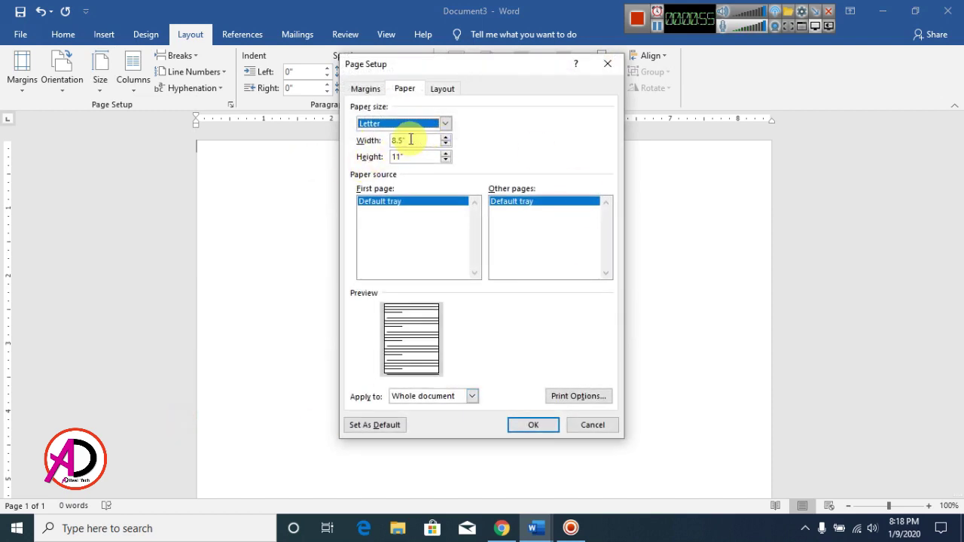
left_click_drag(418, 140, 383, 138)
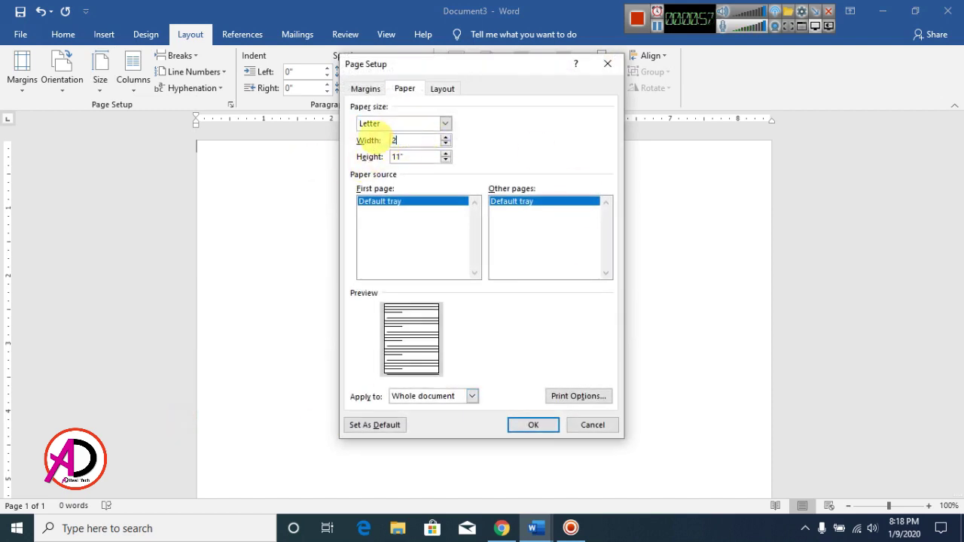
type("2")
key("Tab")
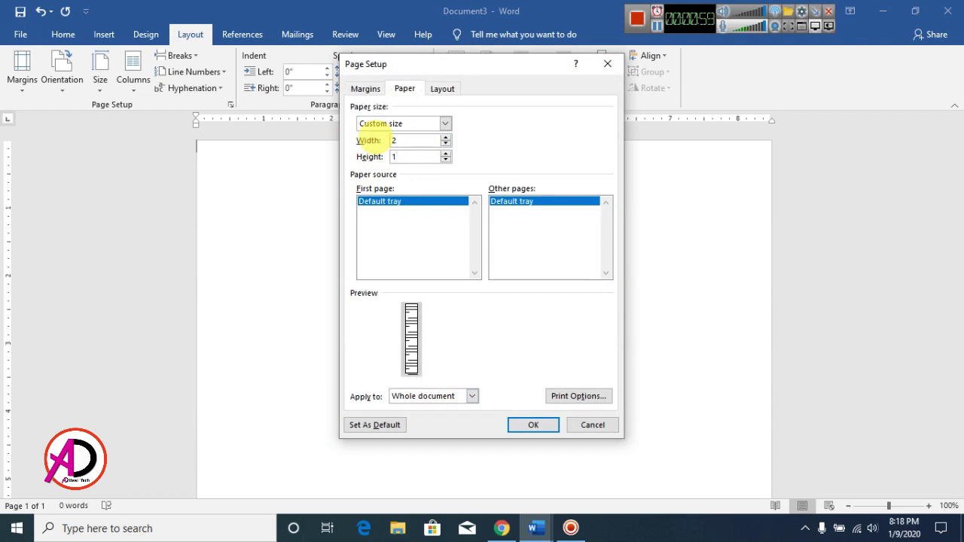
type("1")
left_click(411, 140)
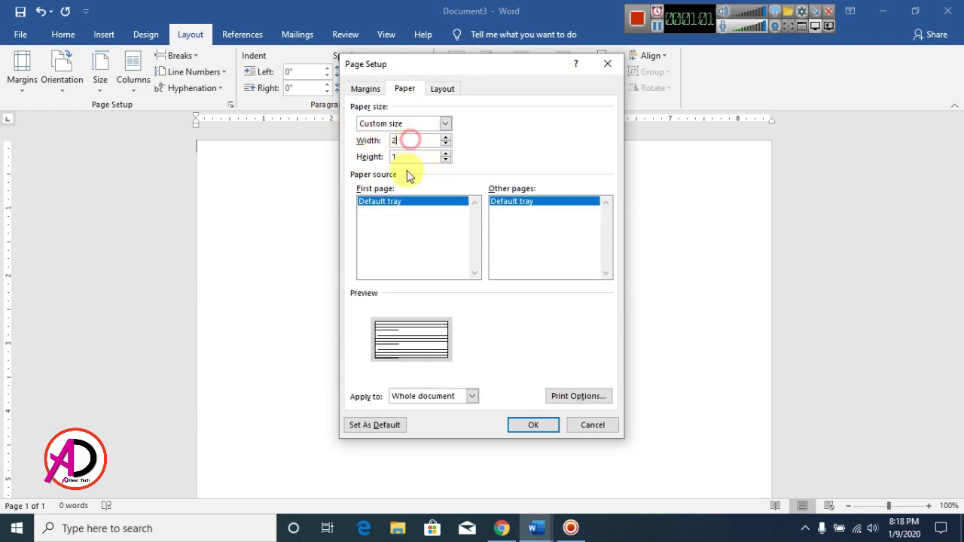
double_click(409, 140)
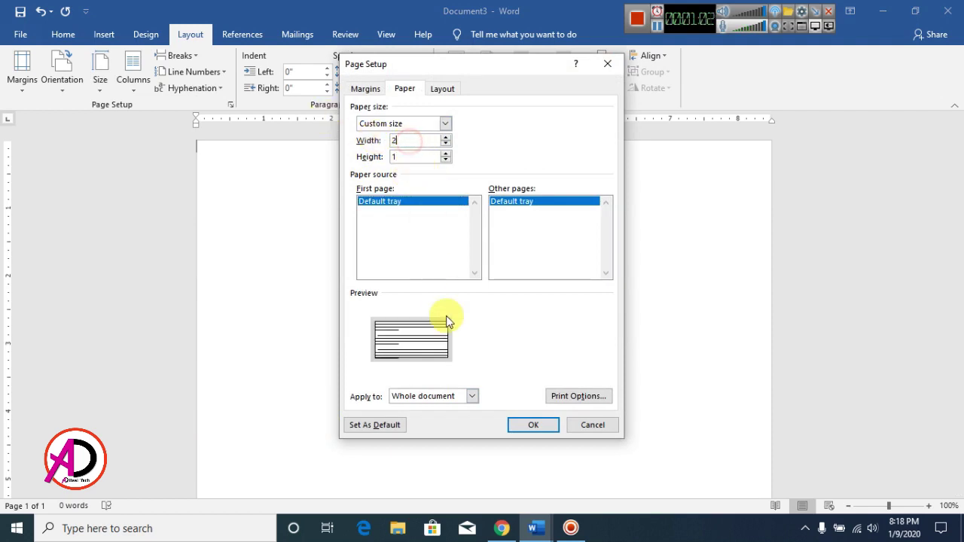
left_click(536, 425)
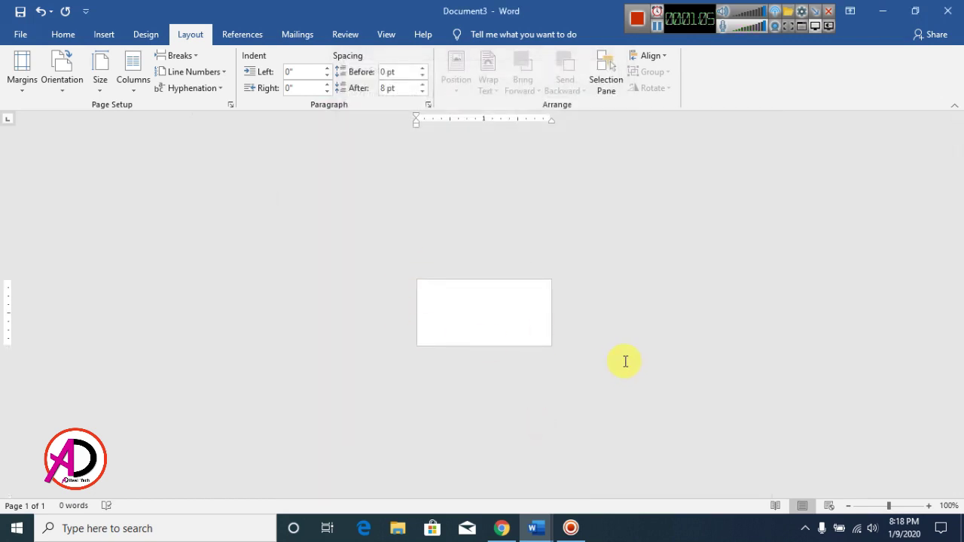
Step: Start a Freeform shape on the page, tracing a house's left wall, left eave and both outer roof slopes down to the right eave tip
scroll(520, 325, "up", 8, "ctrl")
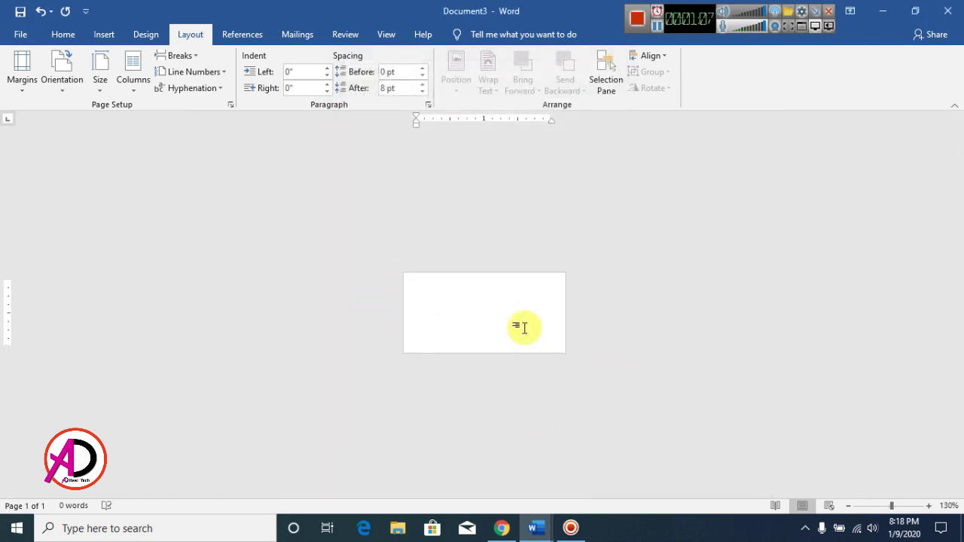
scroll(525, 325, "up", 20, "ctrl")
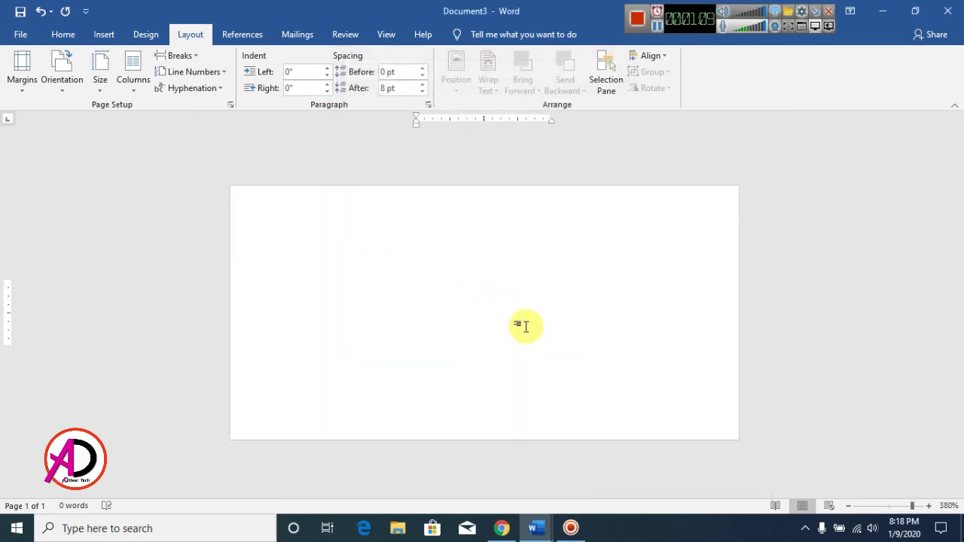
scroll(525, 325, "up", 1, "ctrl")
scroll(523, 327, "down", 2, "ctrl")
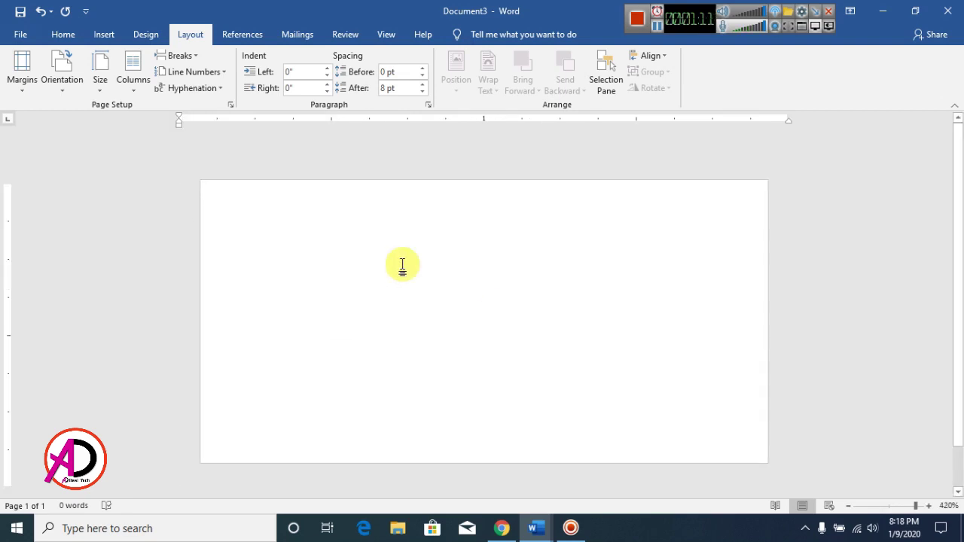
left_click(64, 35)
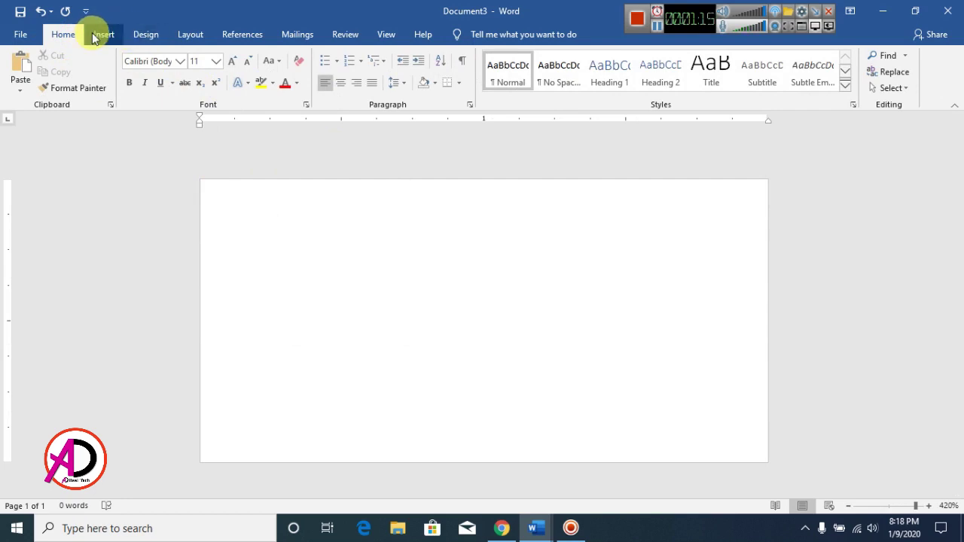
left_click(105, 35)
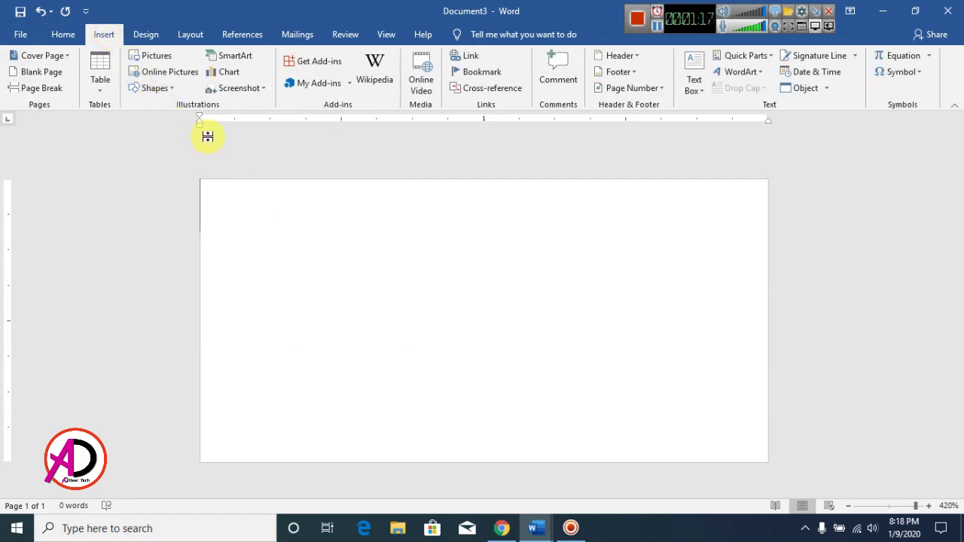
left_click(157, 89)
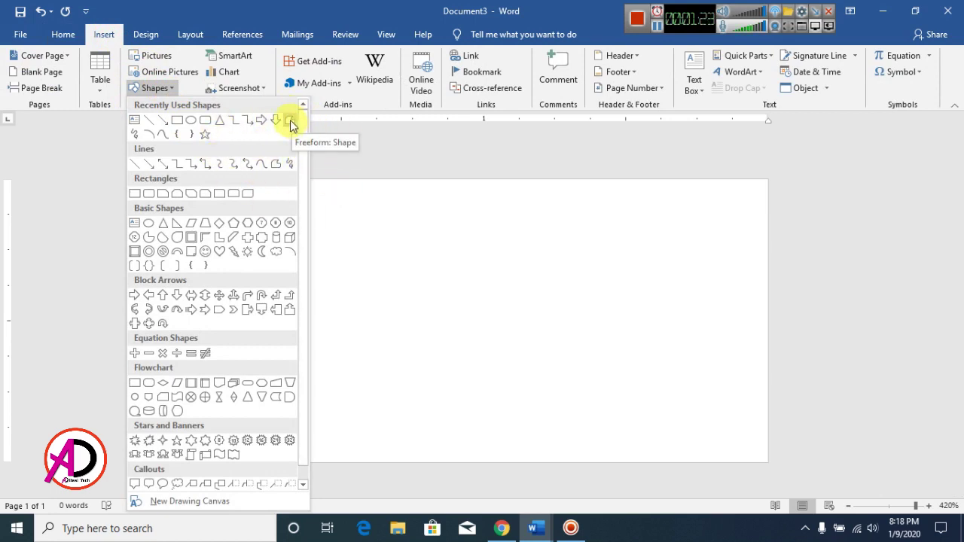
left_click(290, 120)
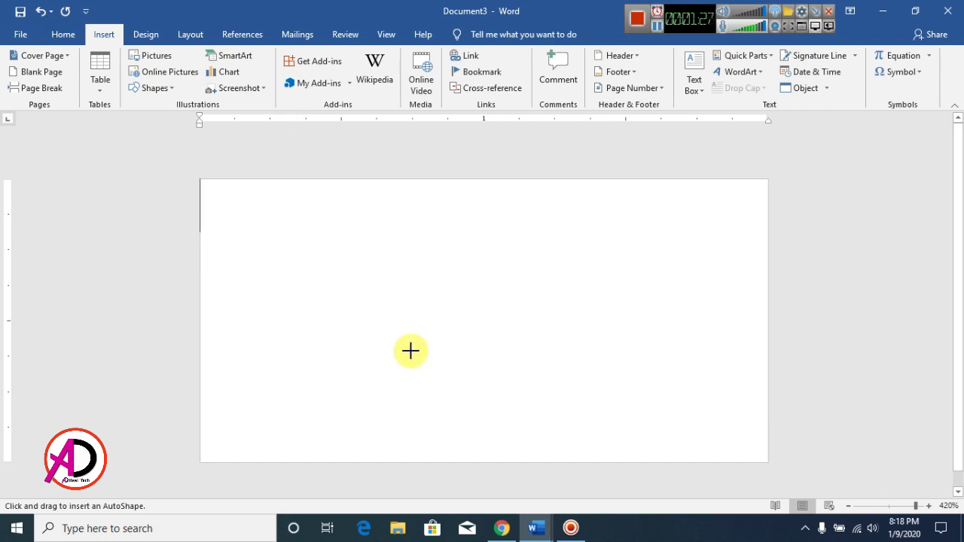
mouse_move(411, 351)
left_mouse_down()
mouse_move(410, 259)
mouse_move(366, 265)
mouse_move(467, 193)
mouse_move(444, 186)
left_mouse_up()
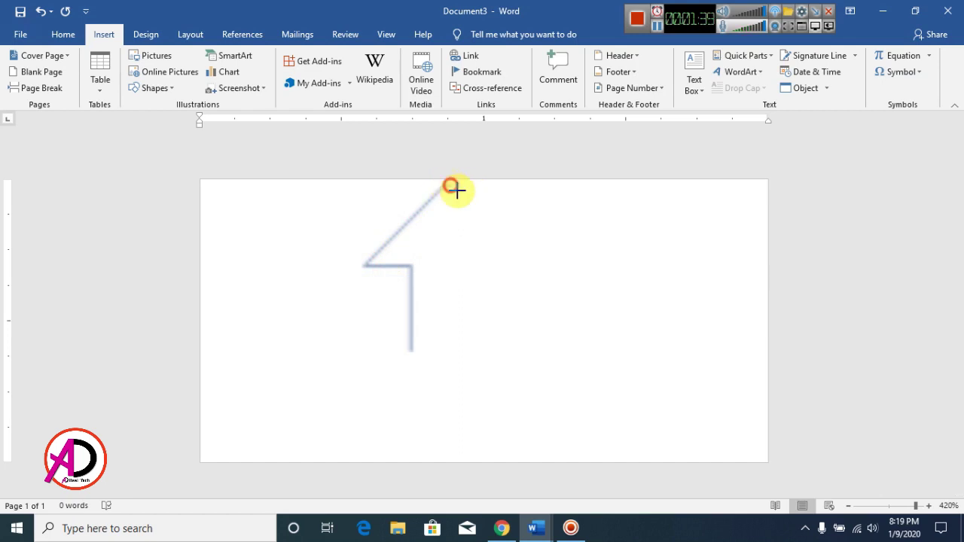
left_click_drag(458, 191, 547, 247)
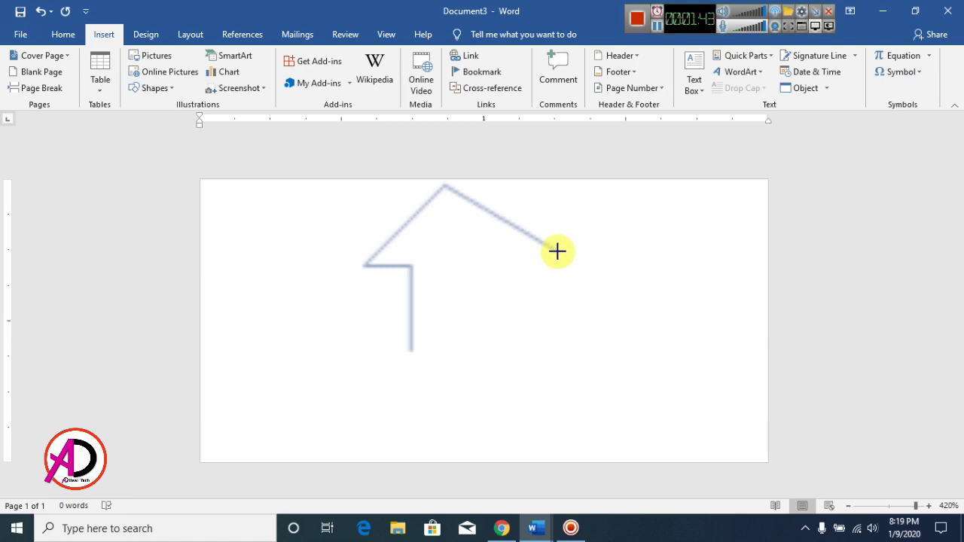
key("BackSpace")
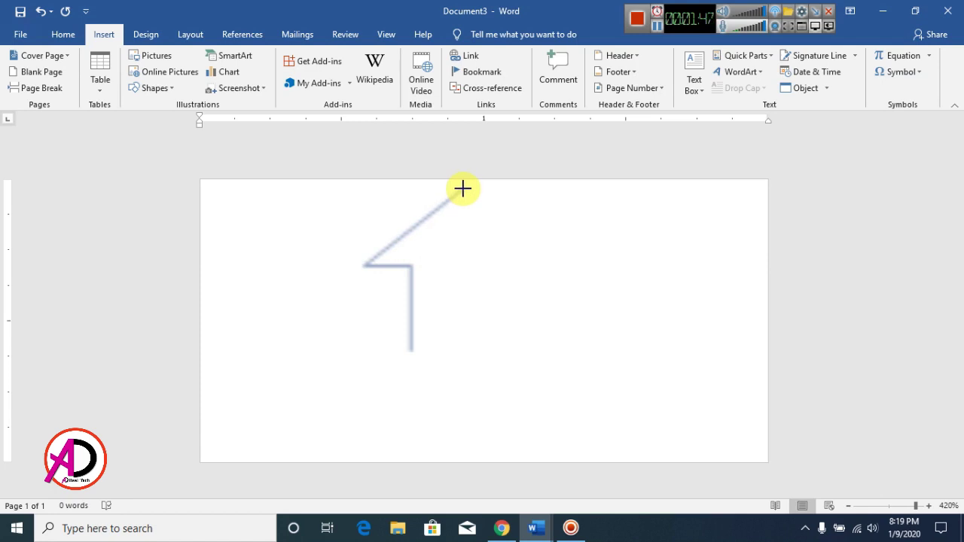
left_click(464, 189)
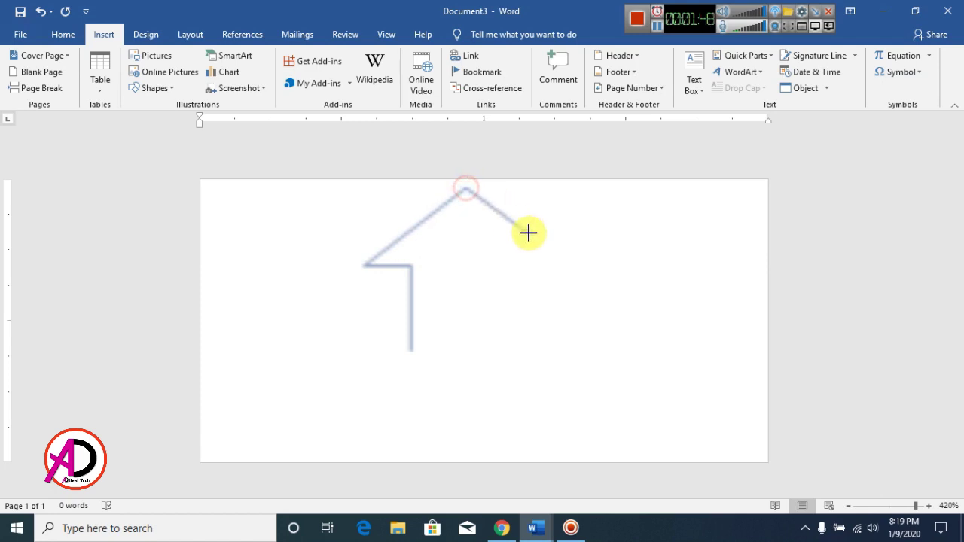
left_click(588, 262)
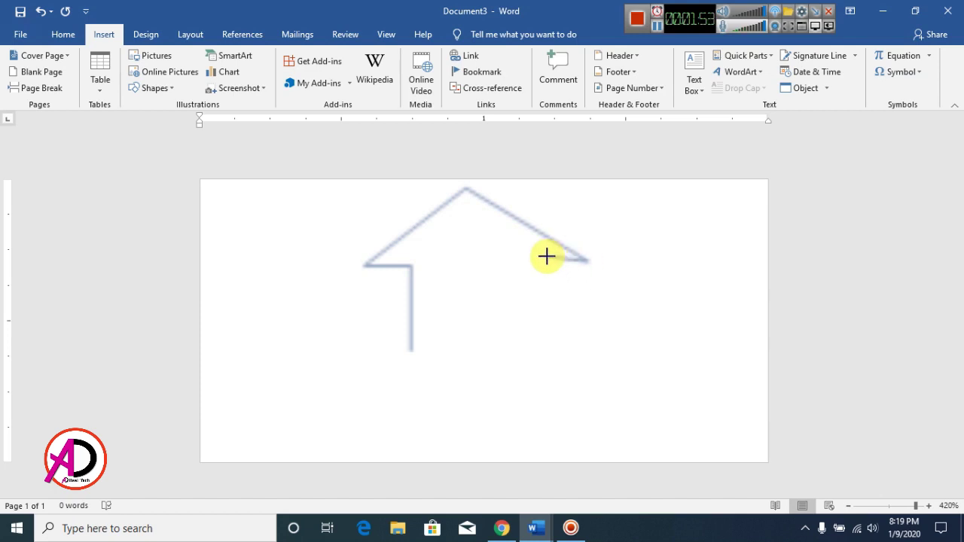
Step: Complete the freeform house with inner roof slopes and inner left wall, about 0.79 inch wide and 0.65 inch high, and move it slightly down
left_click(545, 257)
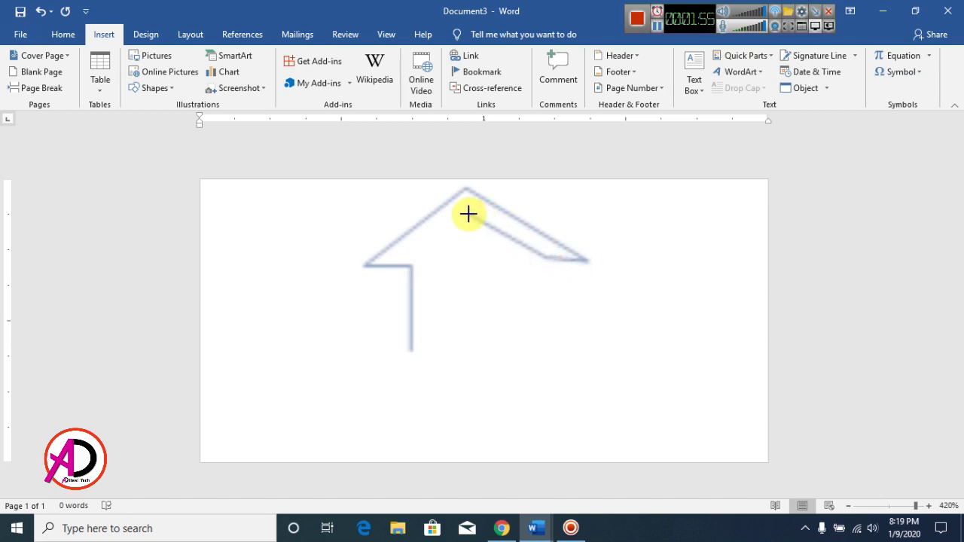
left_click(555, 261)
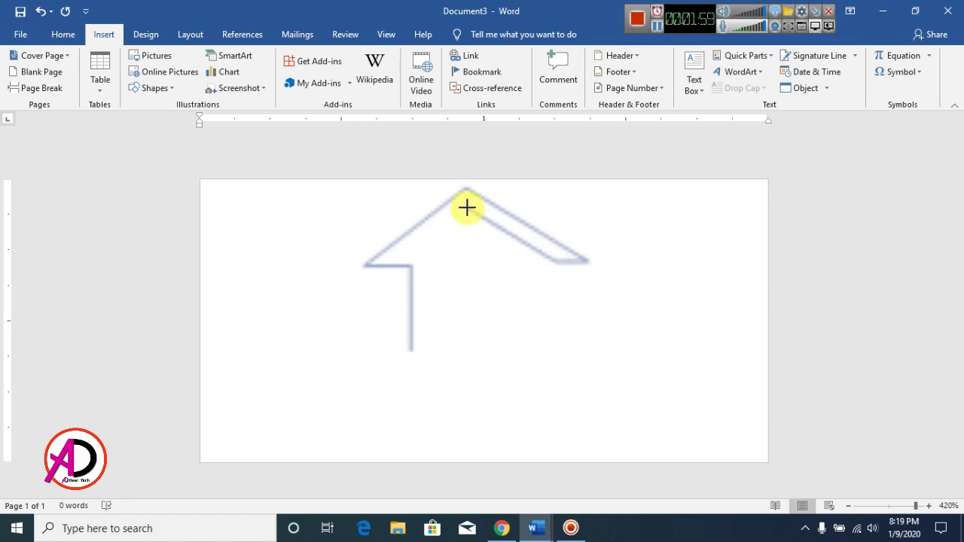
left_click(465, 206)
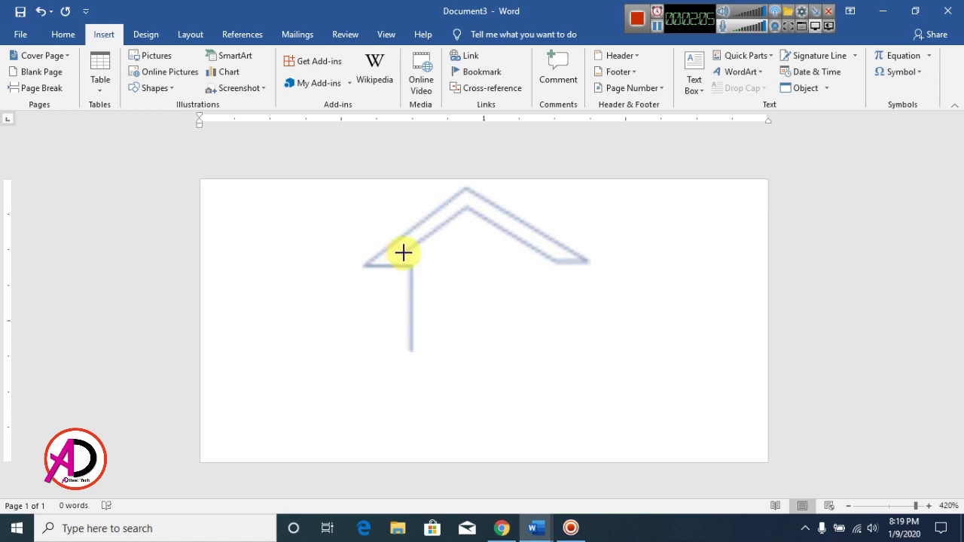
left_click(404, 253)
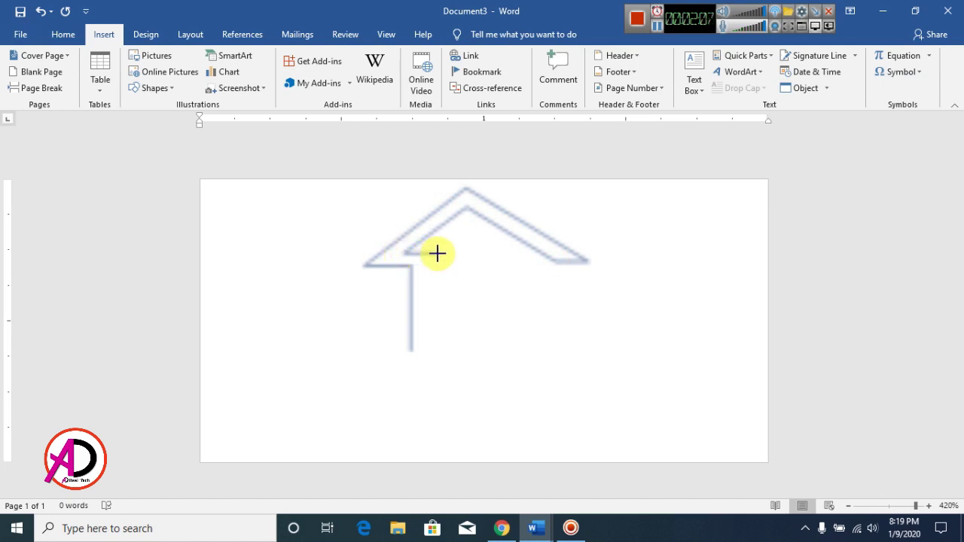
left_click(434, 255)
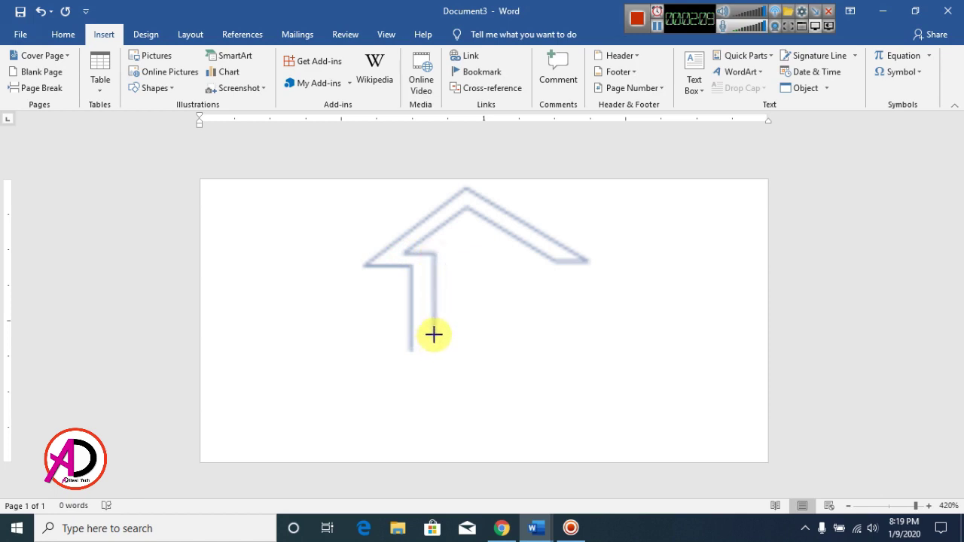
left_click(429, 255)
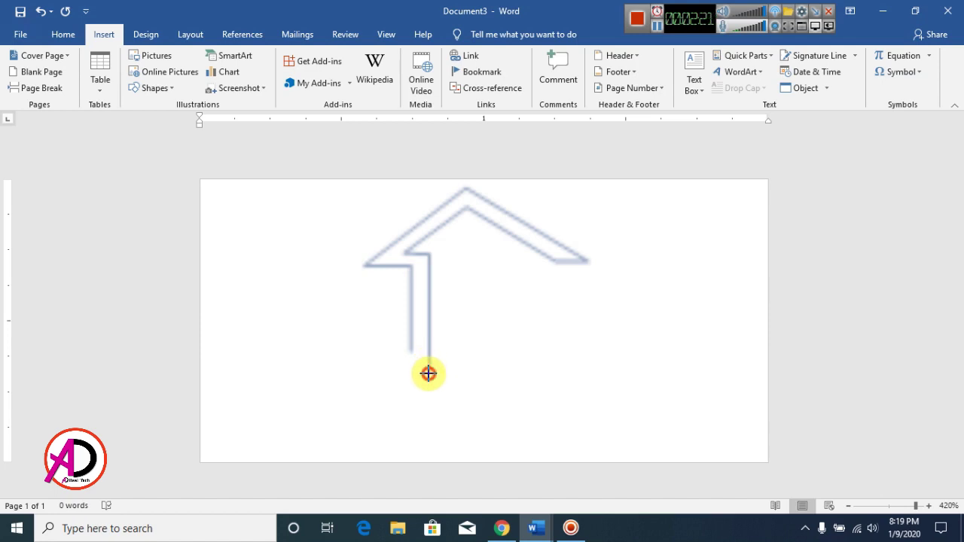
left_click(428, 374)
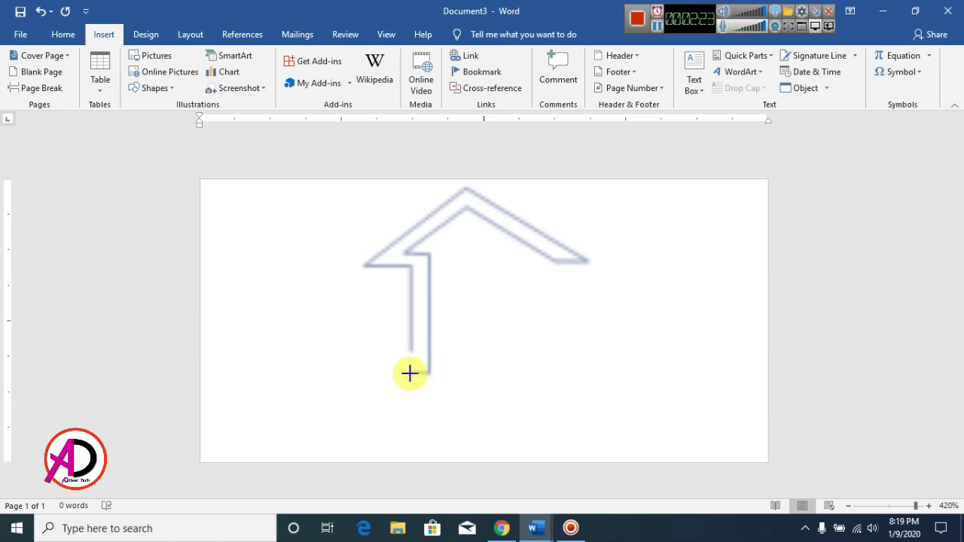
left_click(410, 374)
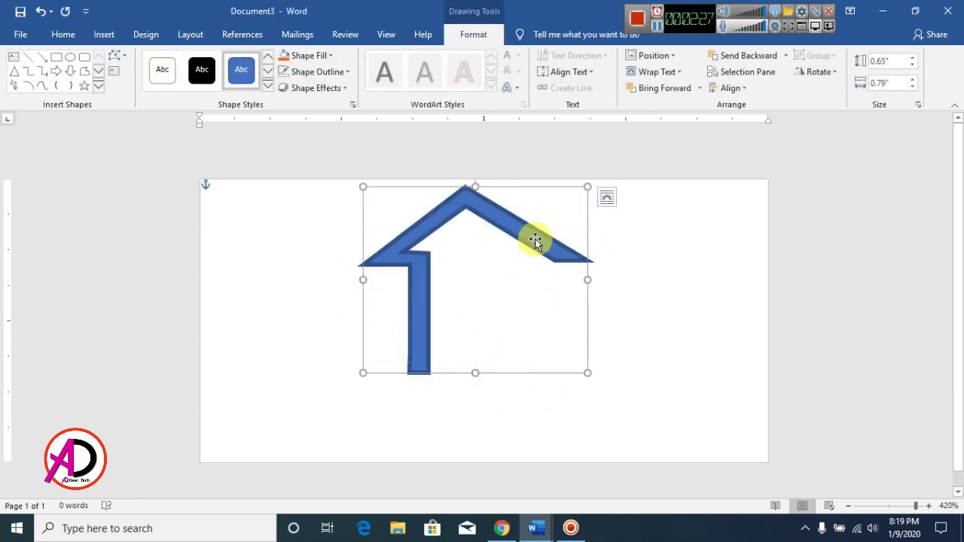
left_click_drag(534, 240, 534, 257)
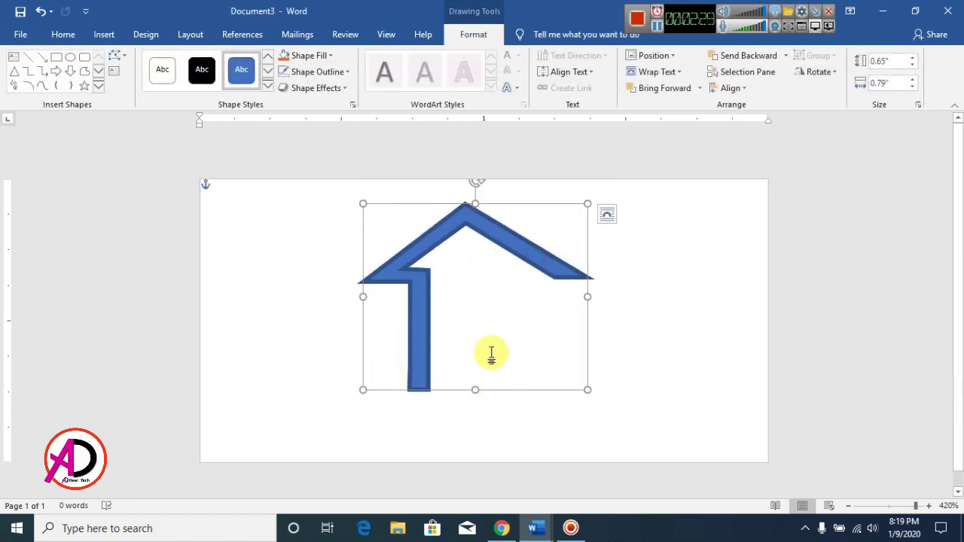
Step: Give the house shape the recent orange fill with no outline, and nudge it slightly right and down
left_click(329, 56)
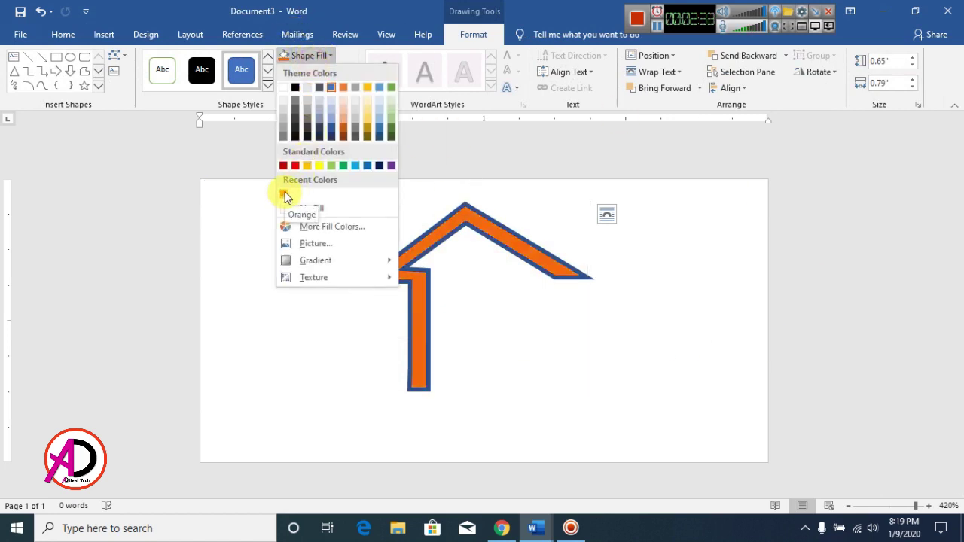
left_click(285, 192)
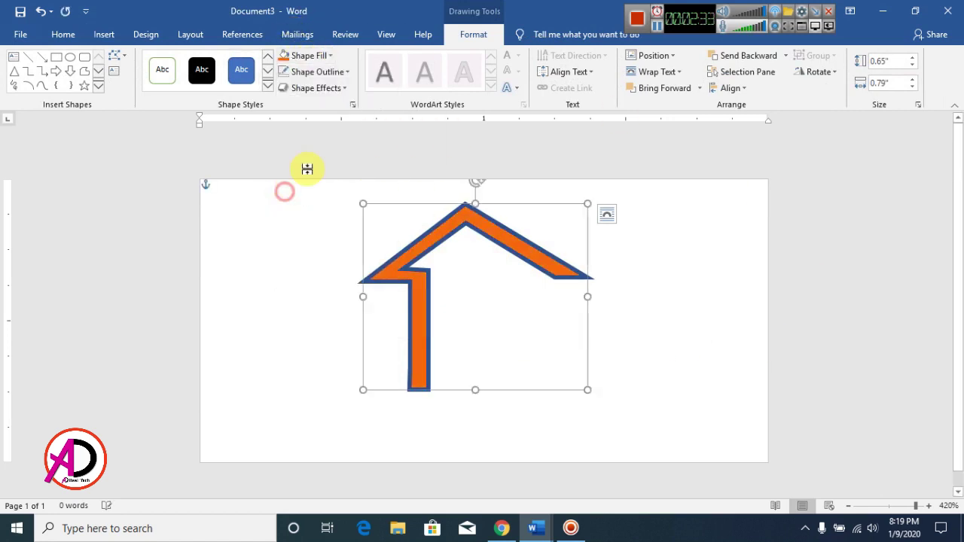
left_click(322, 72)
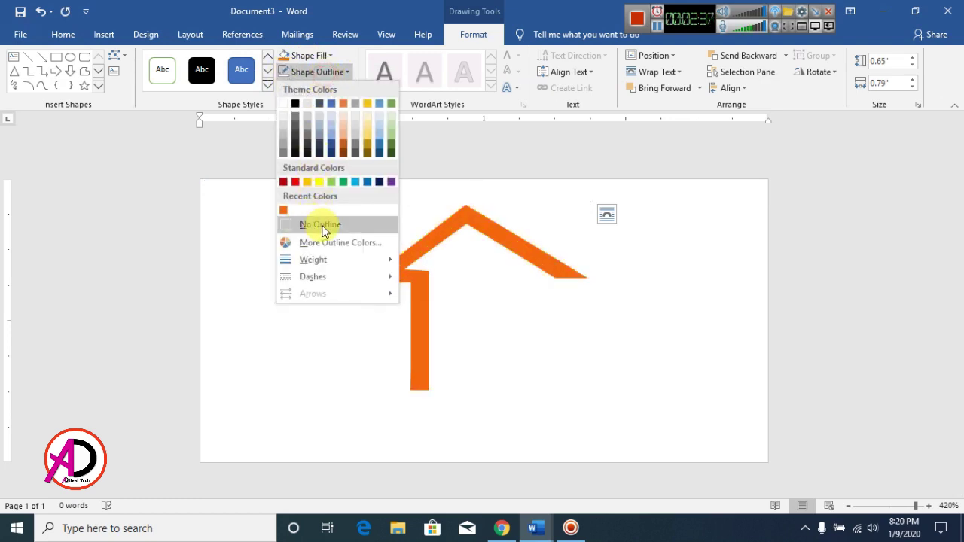
left_click(322, 226)
mouse_move(532, 263)
left_mouse_down()
mouse_move(543, 269)
mouse_move(521, 249)
mouse_move(520, 263)
mouse_move(533, 265)
left_mouse_up()
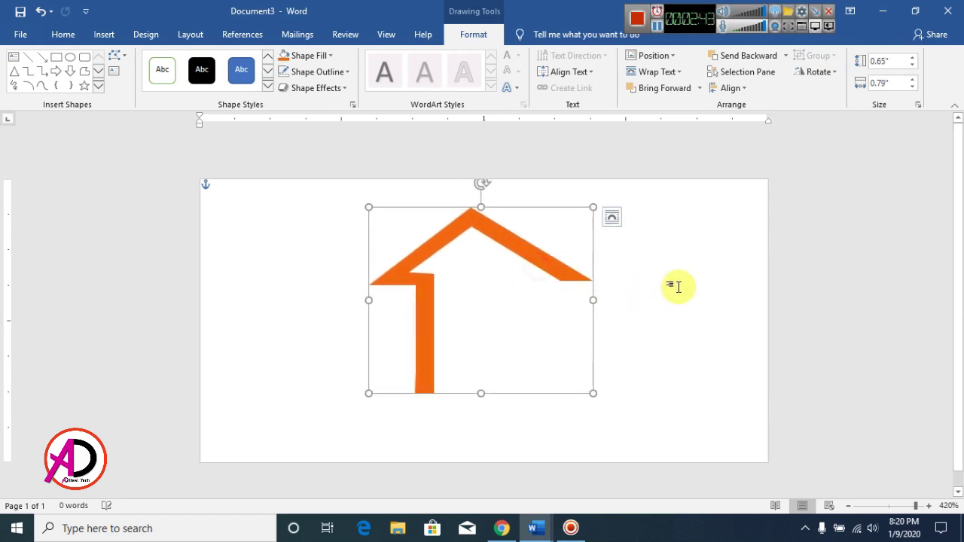
left_click(678, 286)
Step: Draw a chimney rectangle about 0.07 inch wide and 0.11 inch high on the right roof slope
left_click(113, 34)
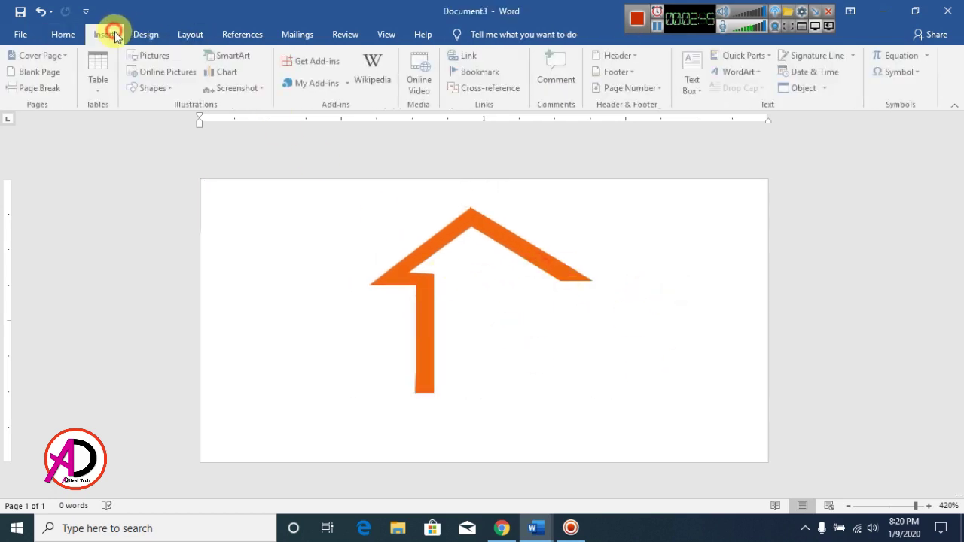
left_click(152, 88)
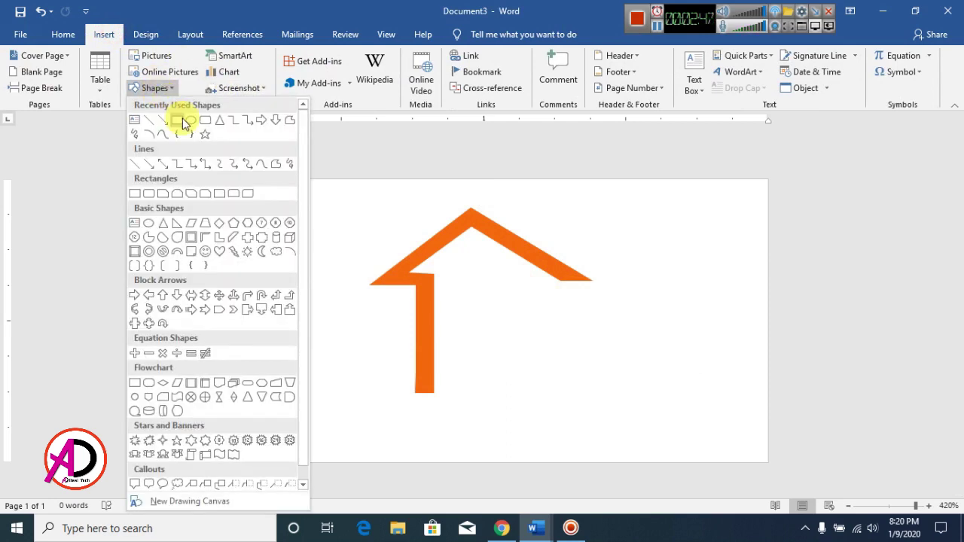
left_click(176, 122)
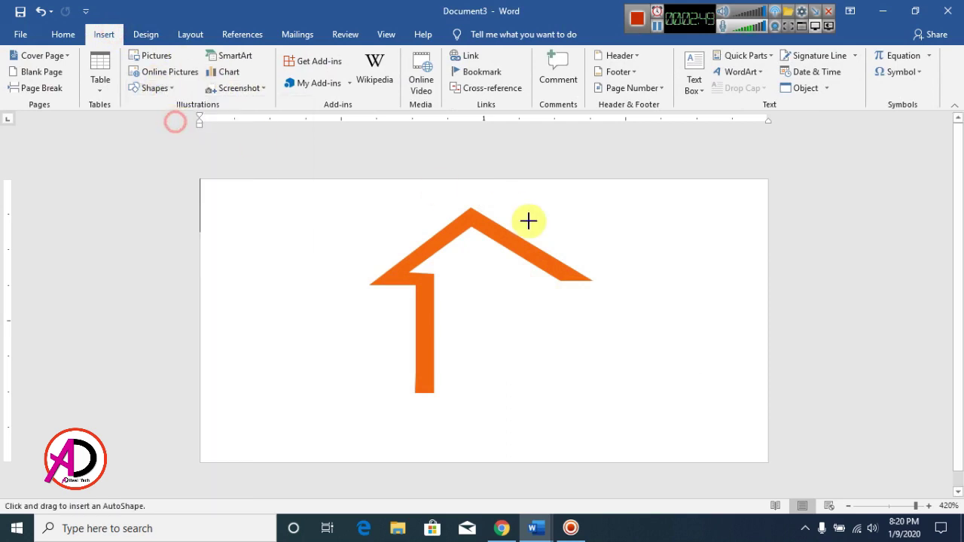
mouse_move(541, 217)
left_mouse_down()
mouse_move(568, 256)
mouse_move(558, 251)
left_mouse_up()
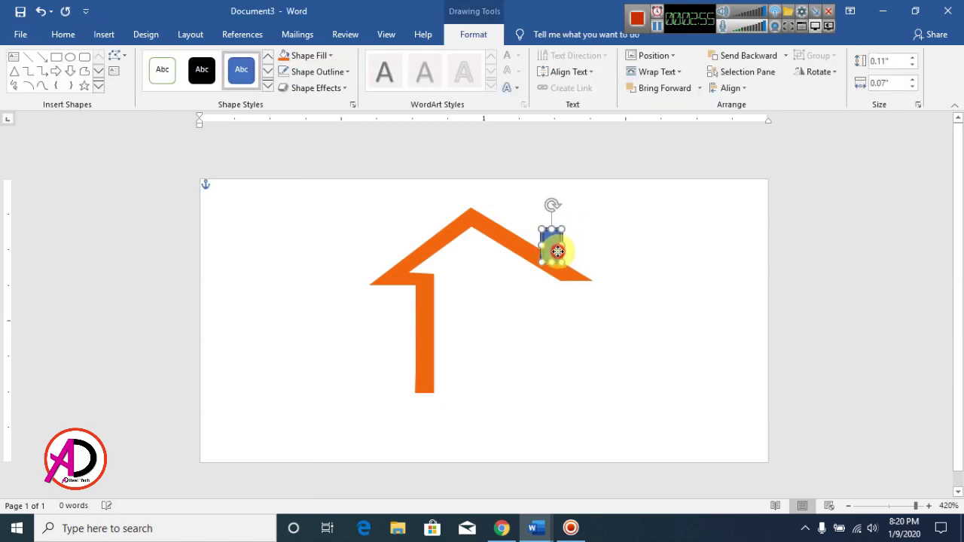
Step: Fill the chimney rectangle with the same orange as the house and remove its outline
left_click(285, 56)
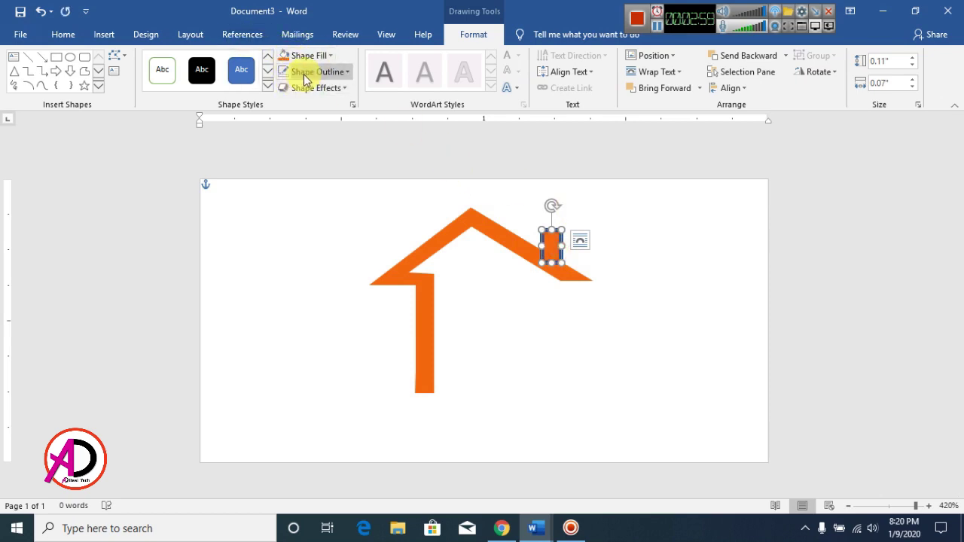
left_click(309, 72)
left_click(329, 224)
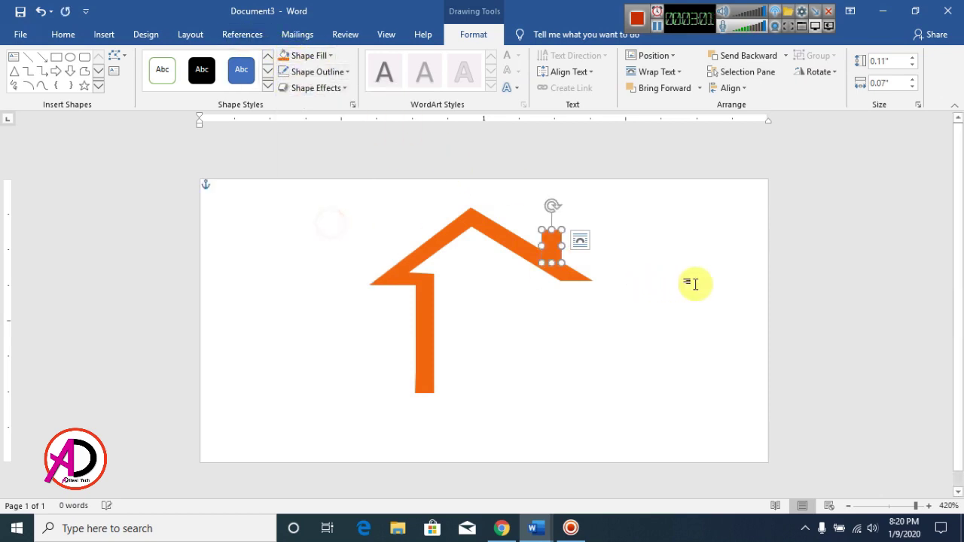
left_click(712, 284)
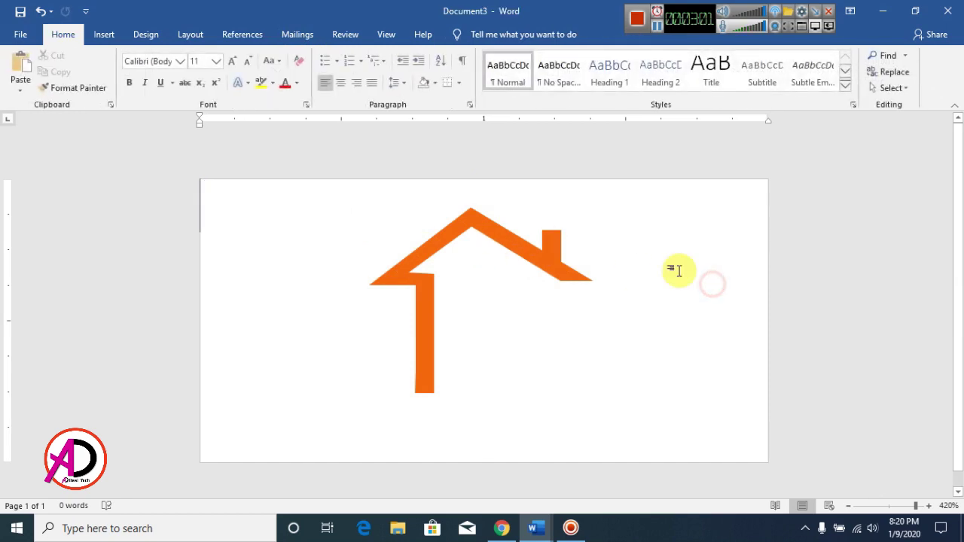
Step: Draw a small window rectangle about 0.07 inch wide and 0.05 inch high inside the house below the roof
left_click(104, 35)
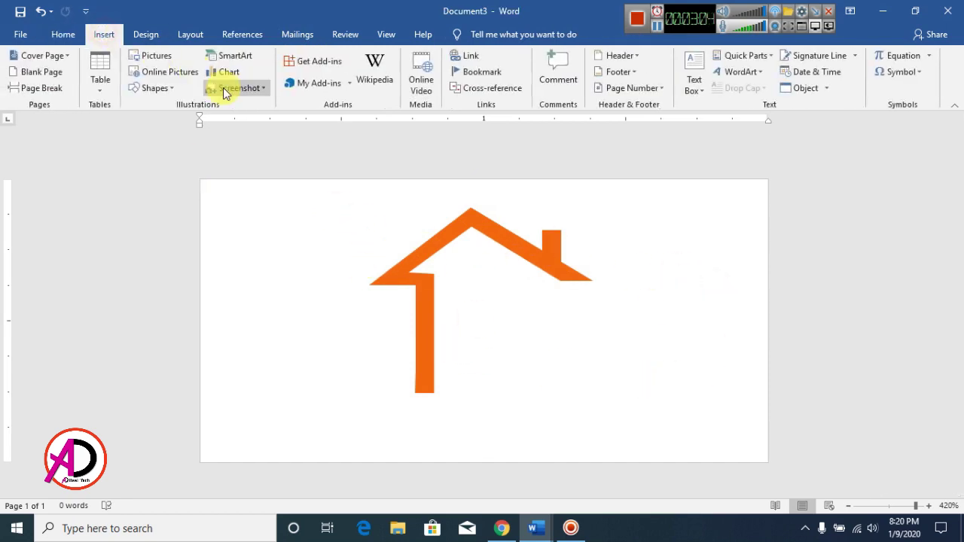
left_click(160, 88)
left_click(176, 123)
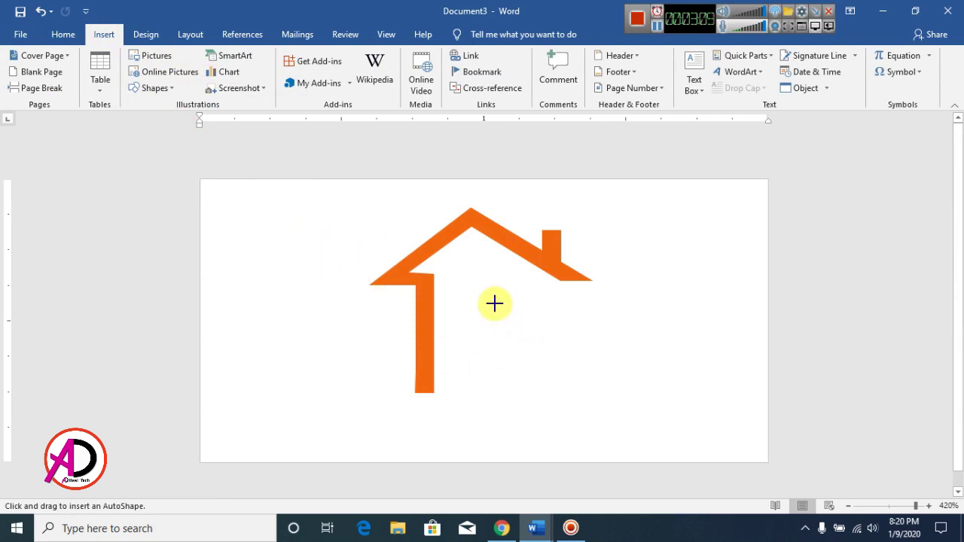
left_click_drag(493, 300, 523, 320)
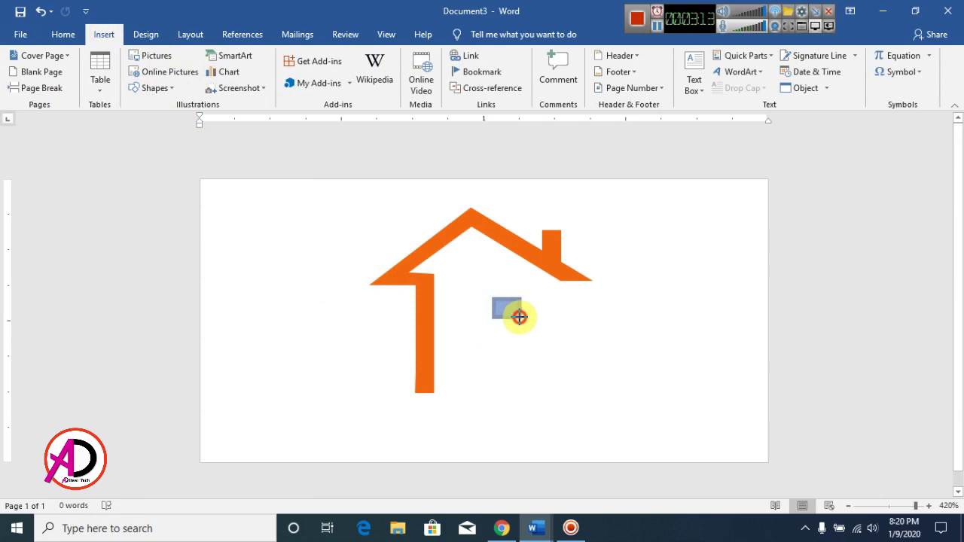
left_click_drag(520, 317, 517, 315)
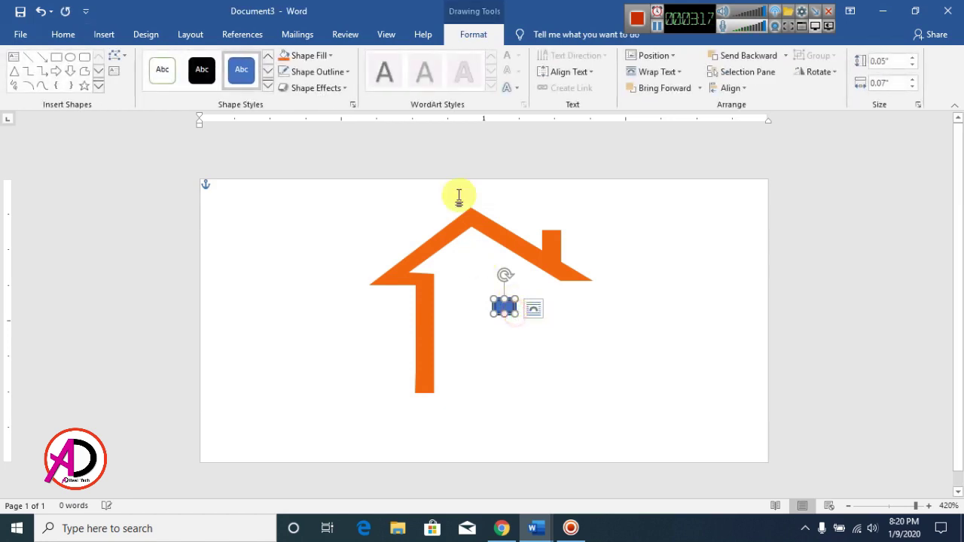
Step: Give the window rectangle an orange fill with no outline, and move it up under the roof peak
left_click(308, 60)
left_click(283, 193)
left_click(316, 72)
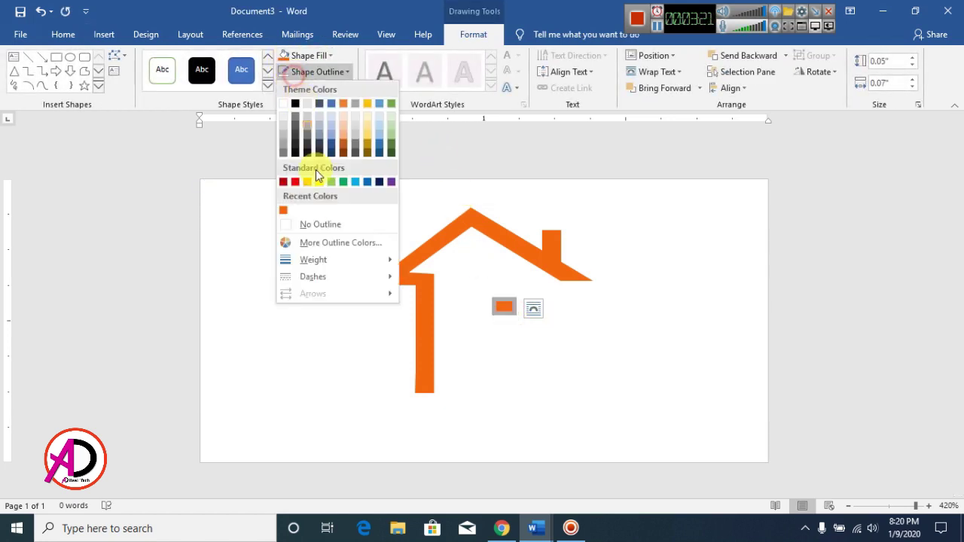
left_click(308, 224)
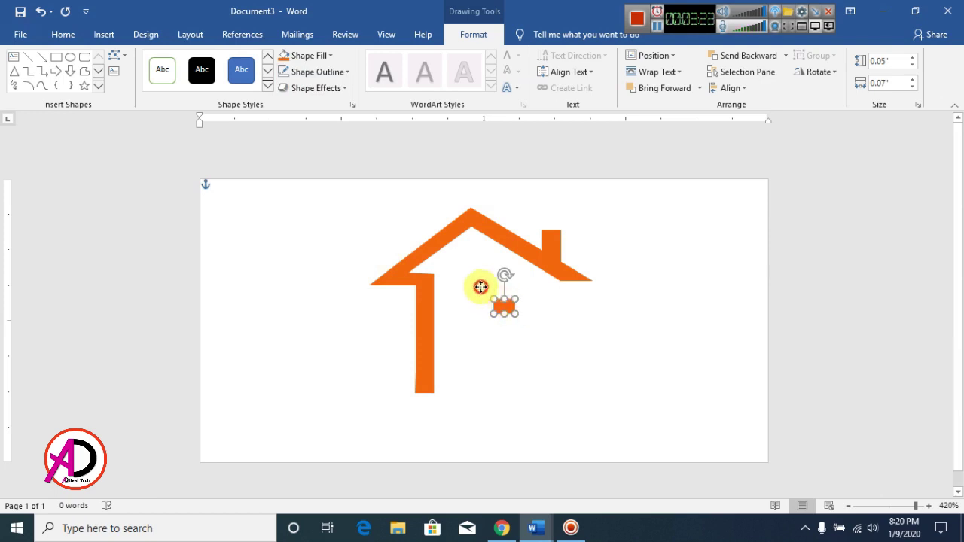
left_click_drag(480, 286, 466, 270)
Step: Duplicate the orange window pane and place the copy just right of the original, level with it and leaving a narrow gap
key("ctrl+v")
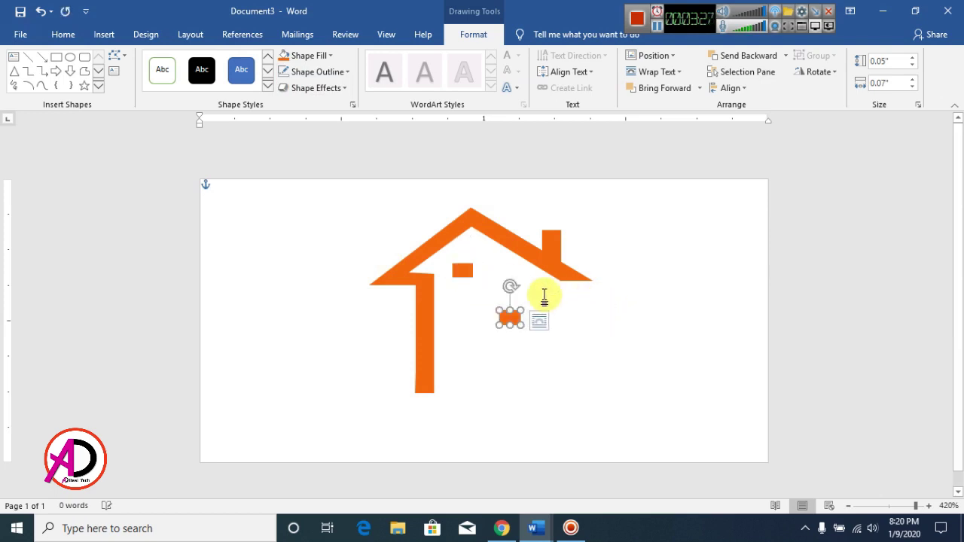
left_click_drag(508, 317, 491, 275)
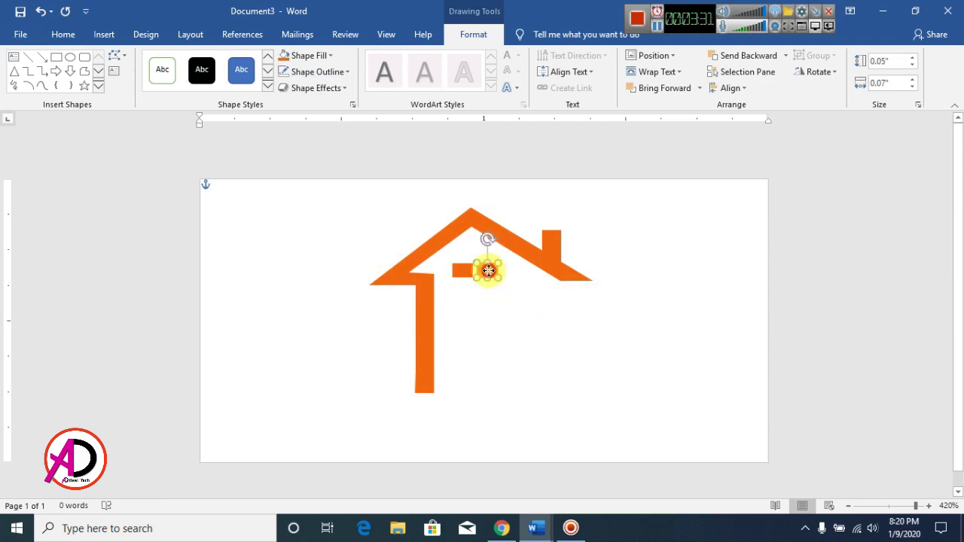
left_click_drag(489, 271, 487, 271)
left_click(722, 294)
left_click(489, 272)
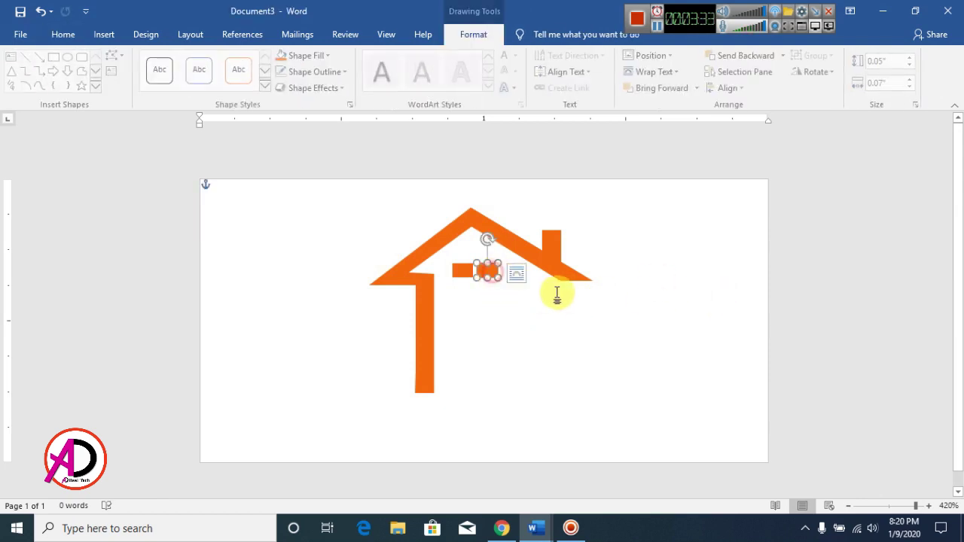
left_click(676, 288)
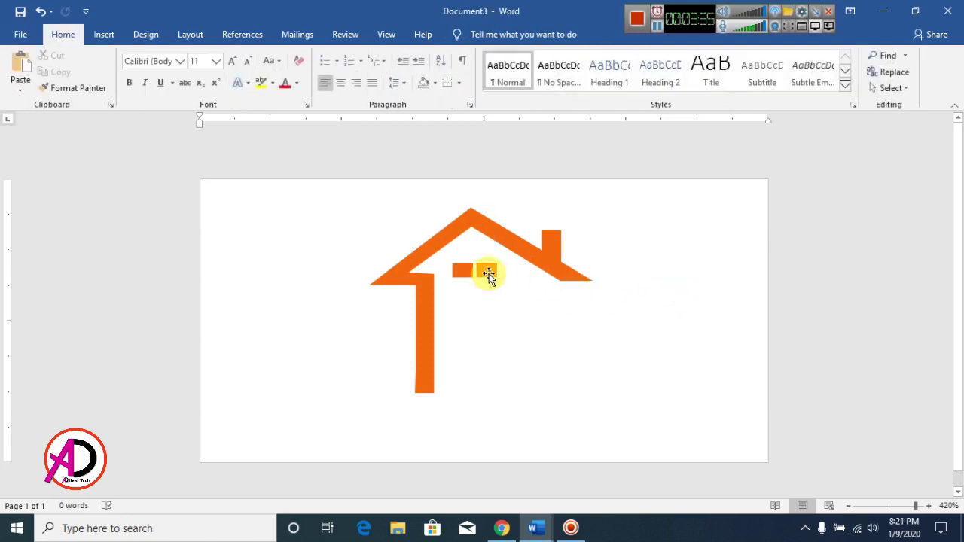
Step: Select both window panes under the roof peak and group them into one object
left_click(489, 275)
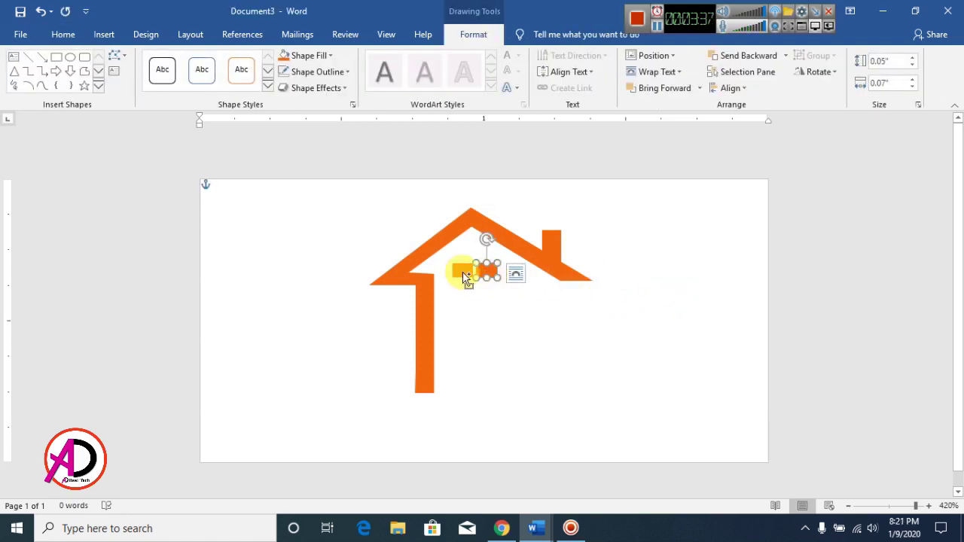
left_click_drag(465, 278, 465, 276)
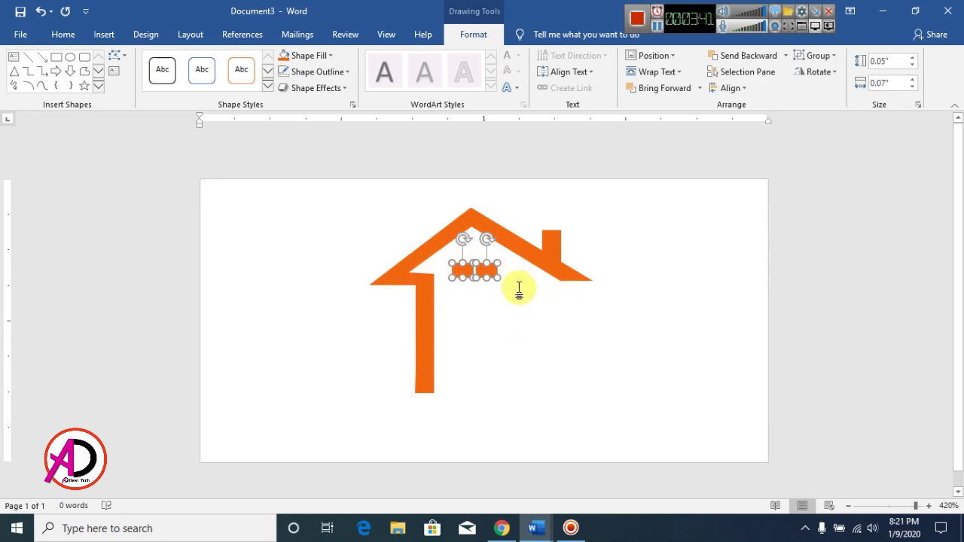
right_click(490, 274)
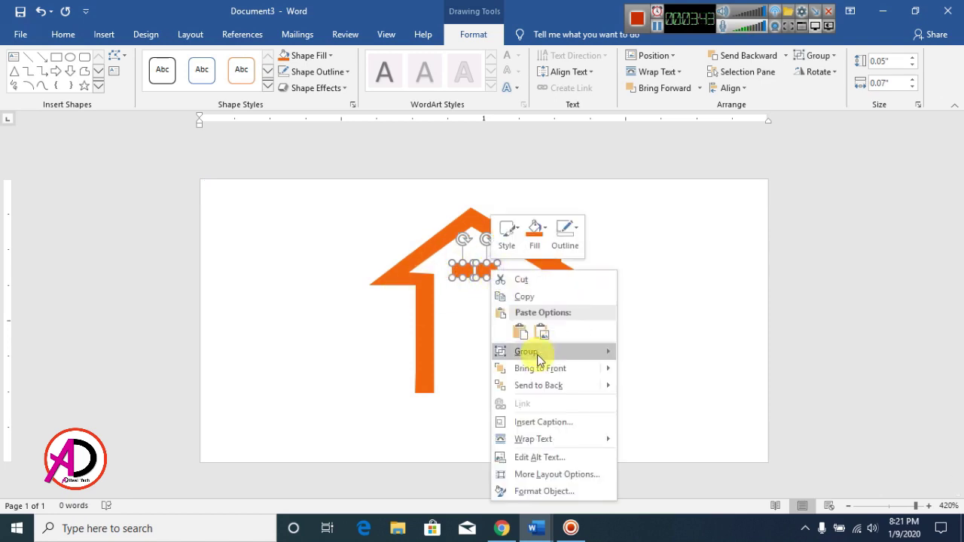
mouse_move(544, 361)
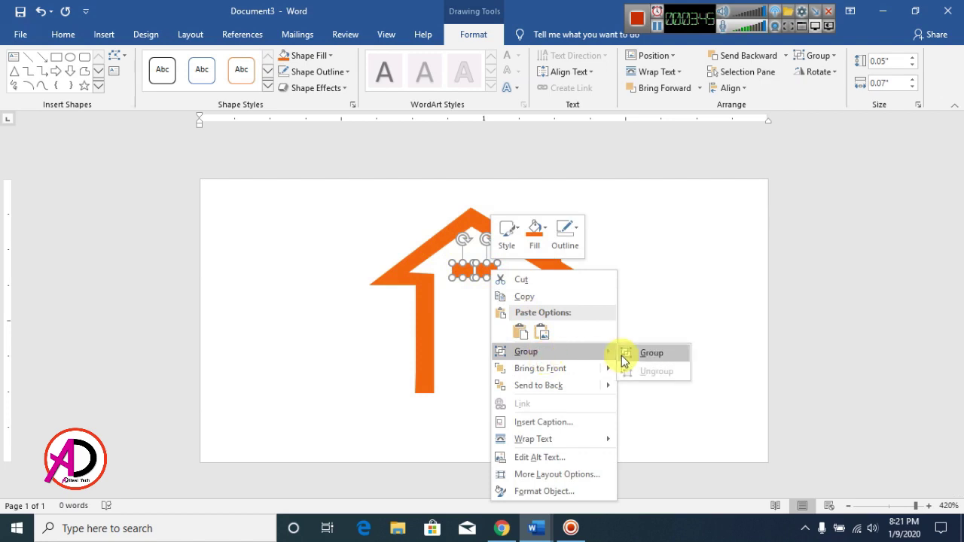
left_click(643, 354)
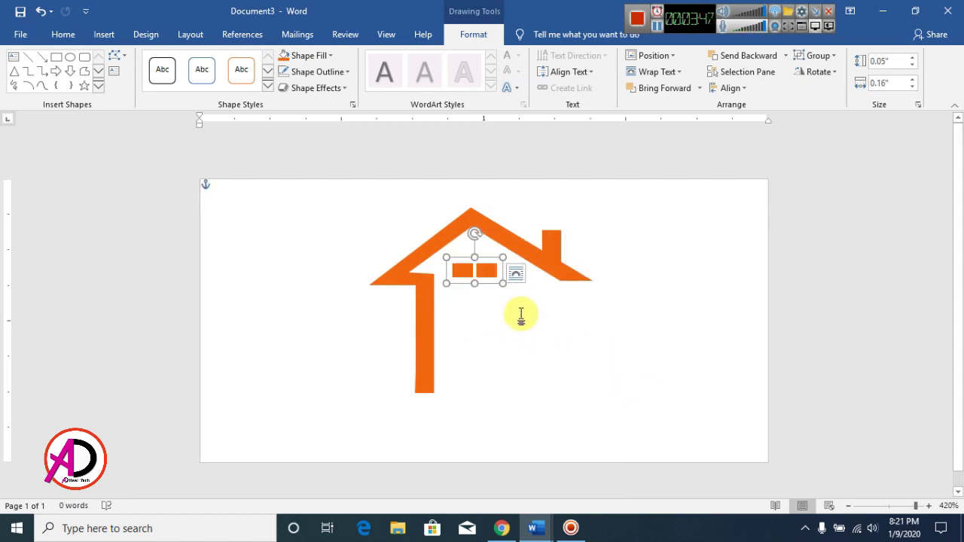
Step: Duplicate the grouped pair of window panes and place the copy directly below the original, leaving a narrow gap
key("ctrl+v")
left_click_drag(533, 315, 485, 285)
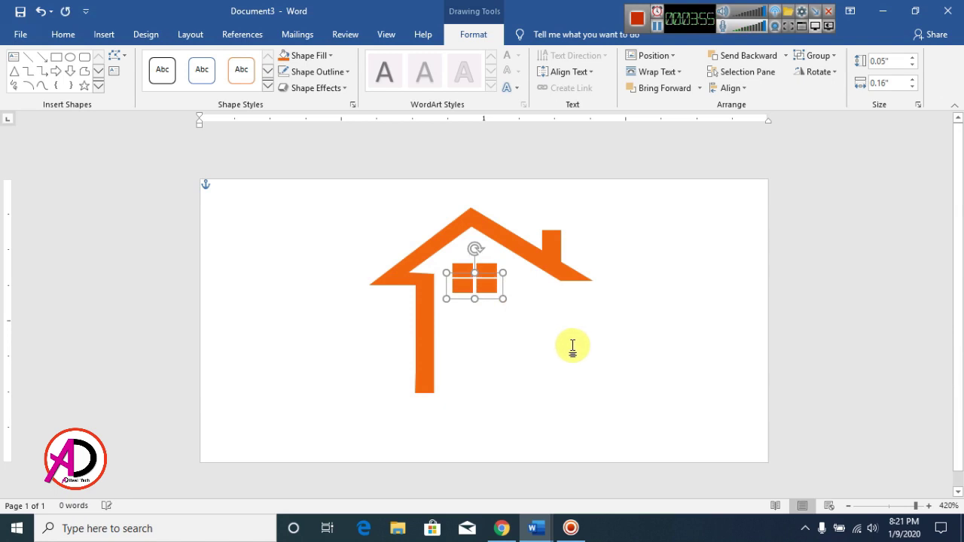
left_click(699, 298)
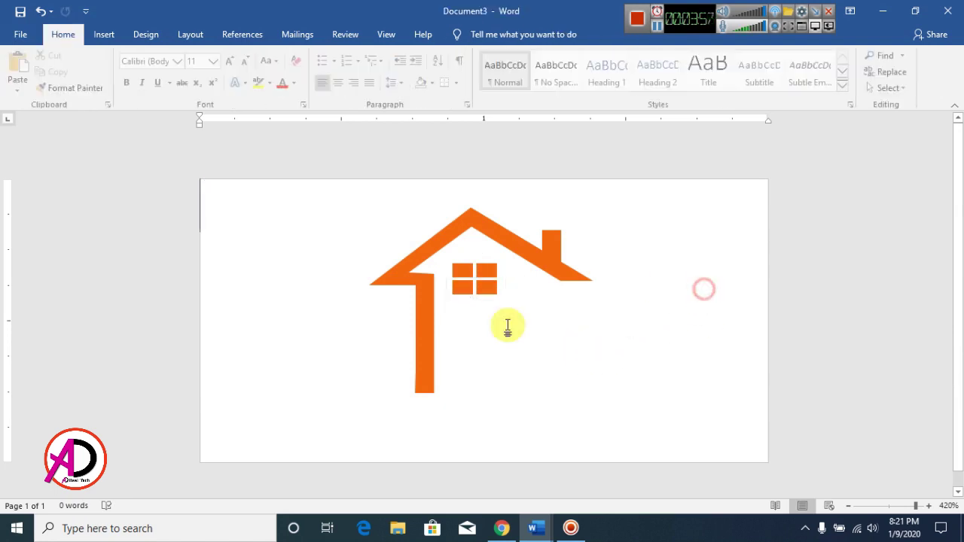
Step: Select the upper and lower pairs of window panes and group them into one four-pane window
left_click(482, 283)
left_click(489, 271, "shift")
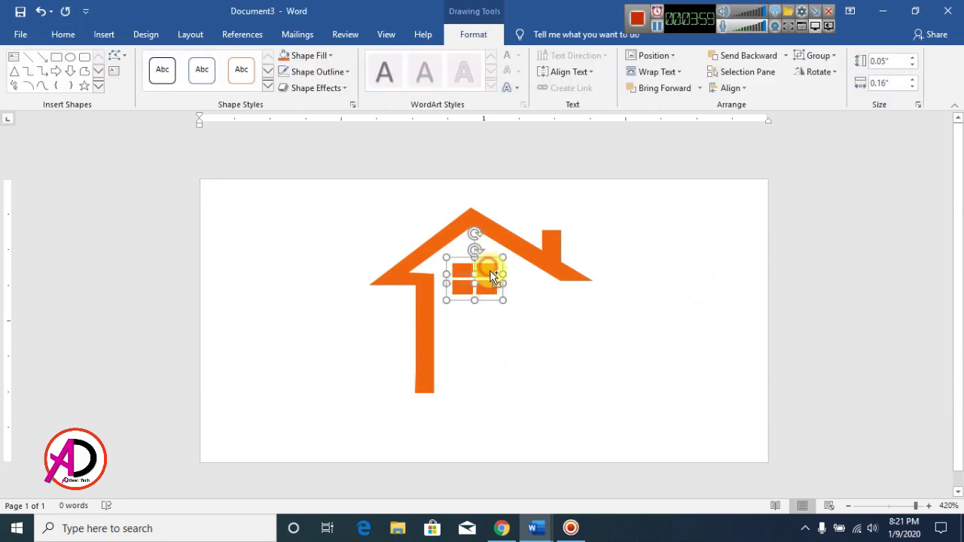
right_click(493, 284)
left_click(538, 134)
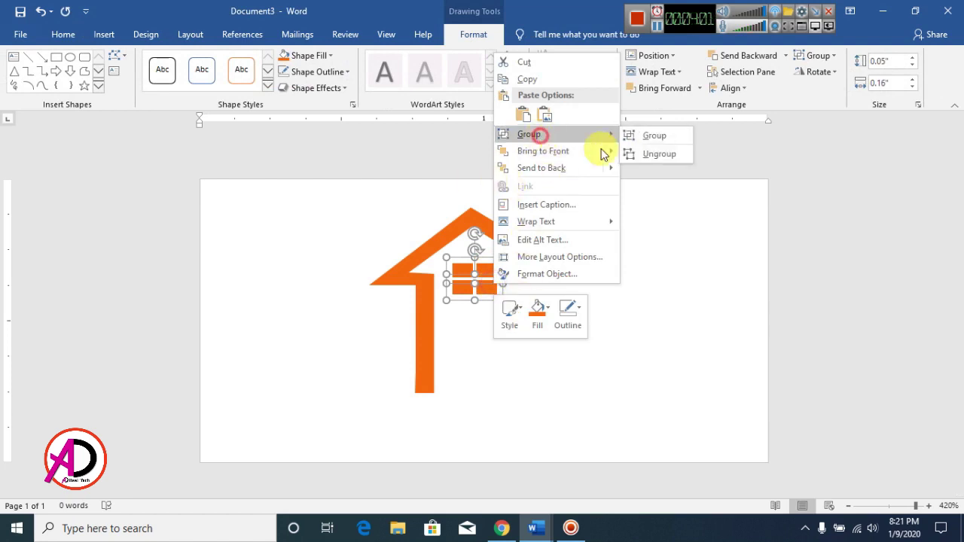
left_click(649, 138)
left_click(743, 327)
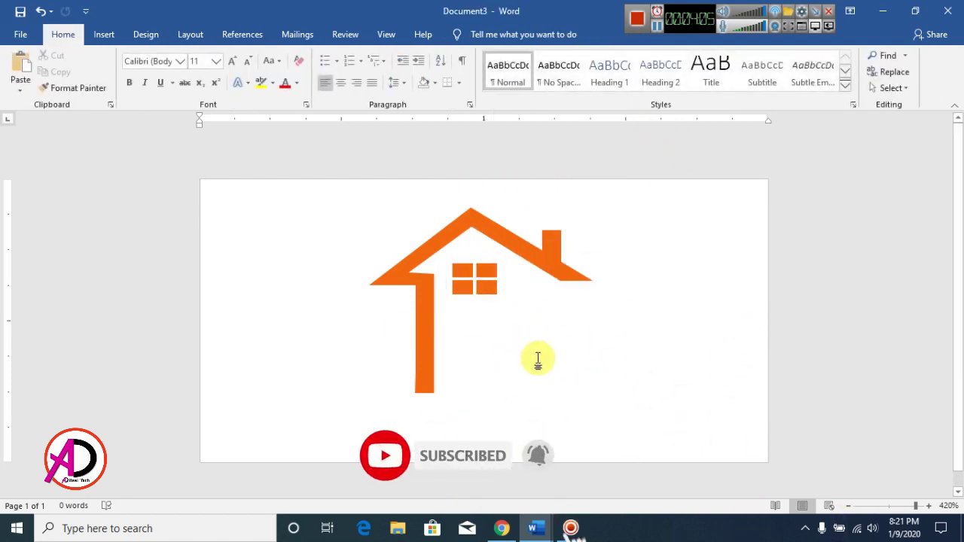
Step: Draw a long flat rectangle about 0.87 inch wide and 0.12 inch high below the foot of the house wall
left_click(106, 33)
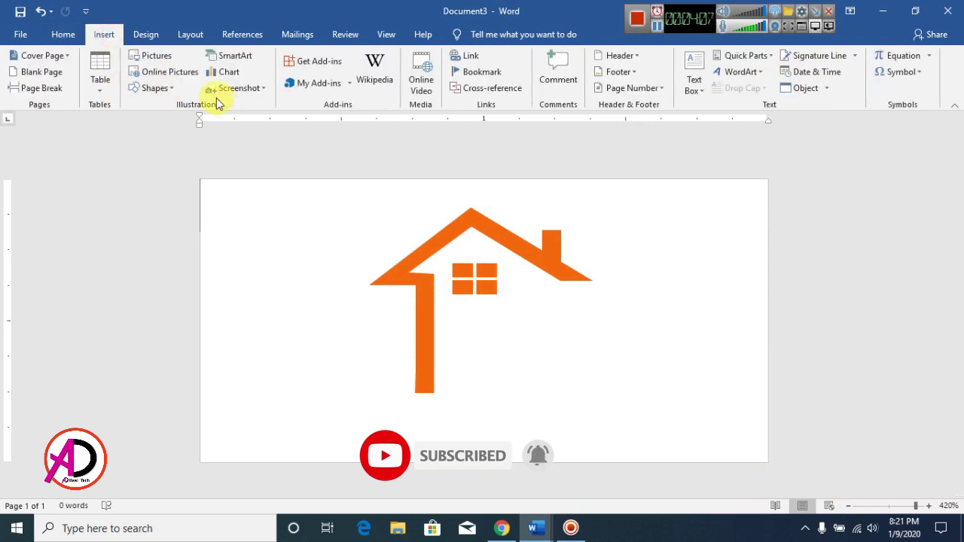
left_click(139, 89)
left_click(180, 126)
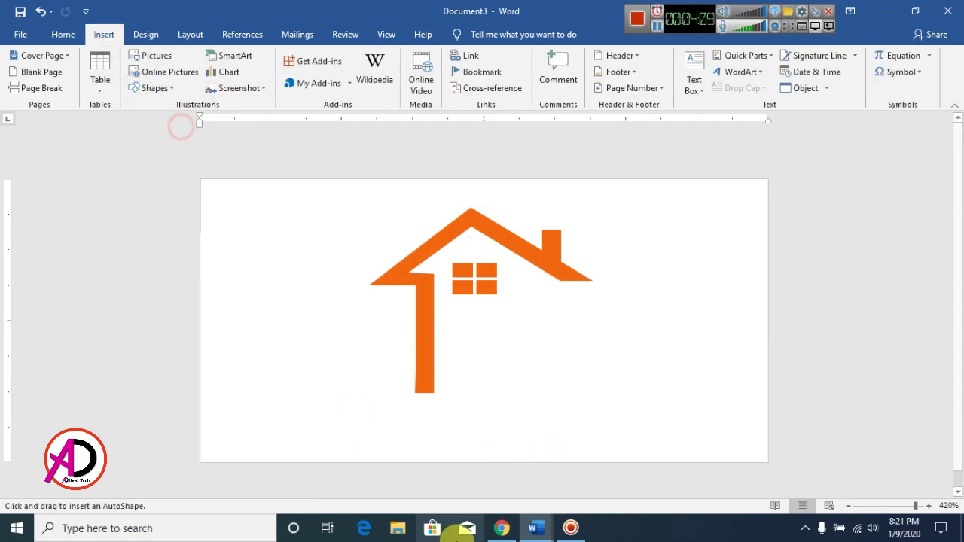
left_click_drag(315, 413, 566, 447)
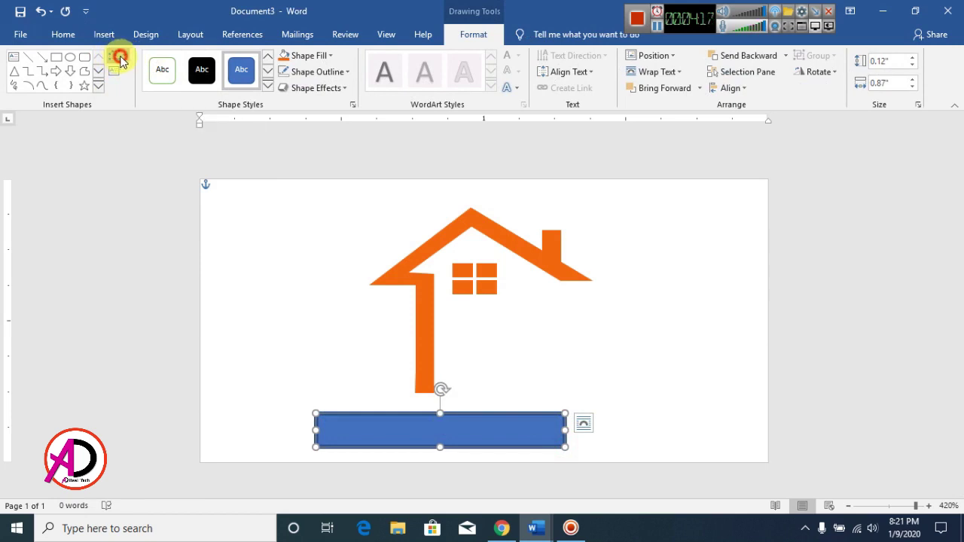
Step: Delete the lower-left edit point of the rectangle and bow its top edge upward into a curve
left_click(119, 58)
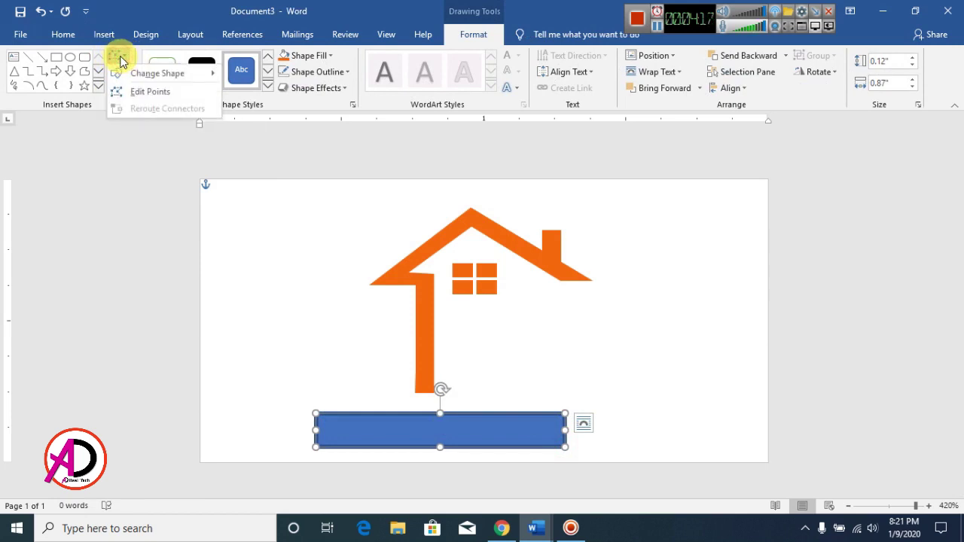
left_click(148, 97)
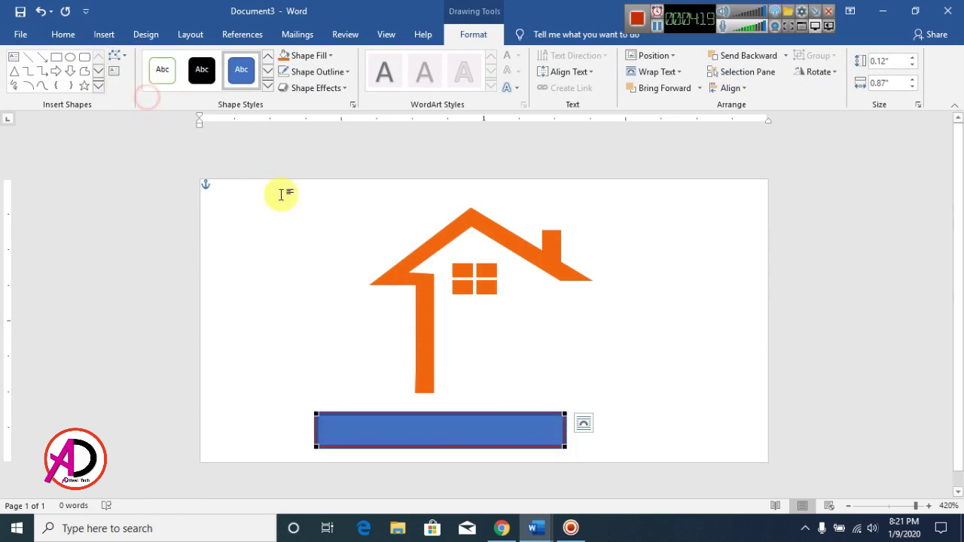
right_click(318, 448)
left_click(359, 333)
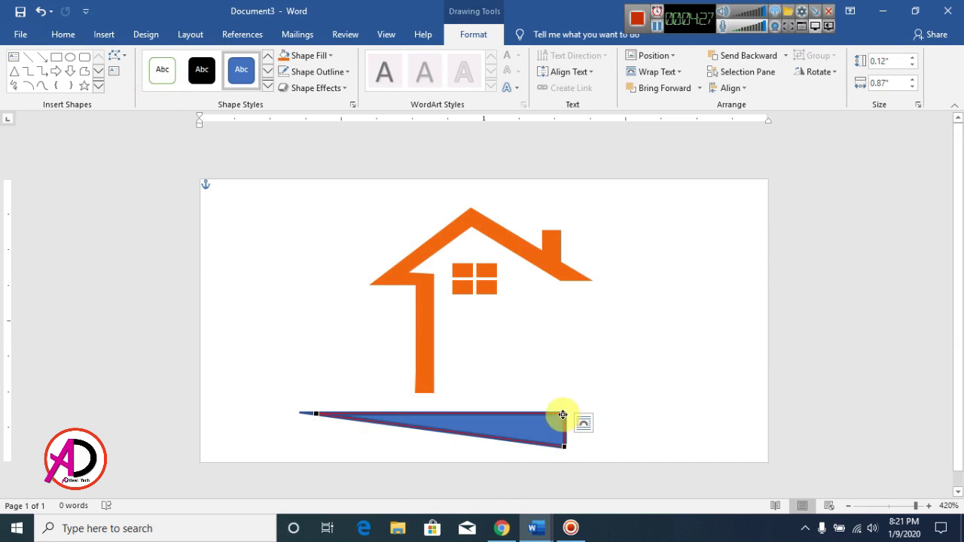
left_click_drag(483, 415, 505, 368)
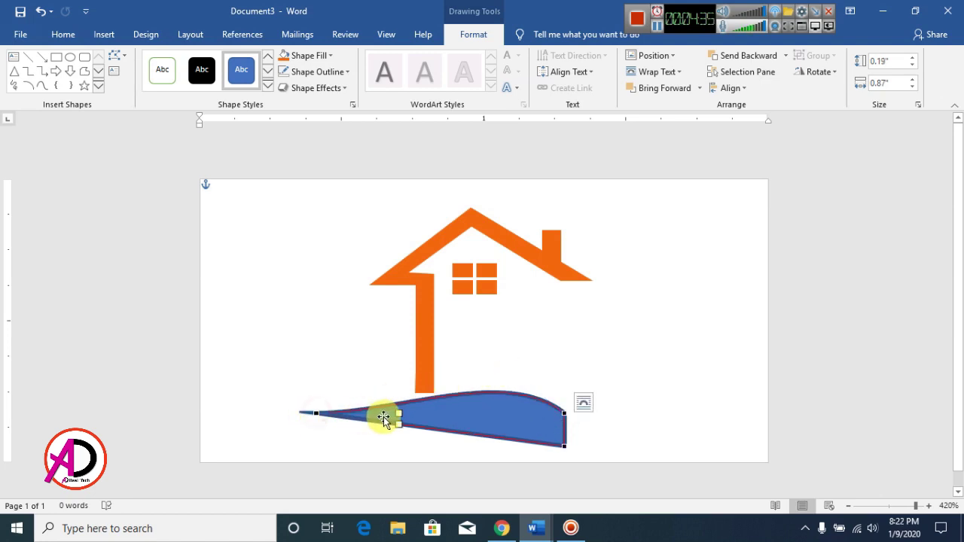
mouse_move(400, 413)
left_mouse_down()
mouse_move(396, 390)
mouse_move(402, 401)
left_mouse_up()
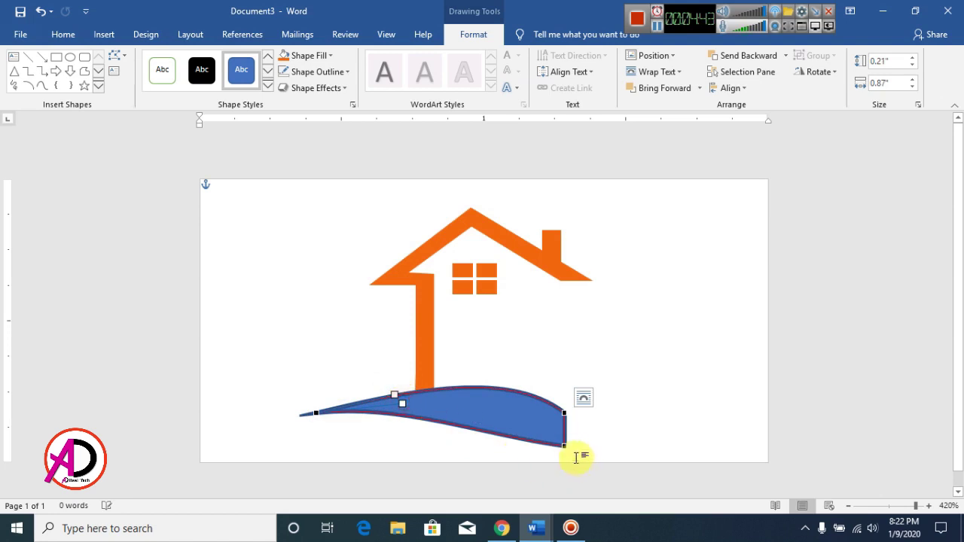
Step: Curve the shape's lower edge parallel to the top edge and raise its lower-right point to form a thin tapering swoosh
left_click(566, 447)
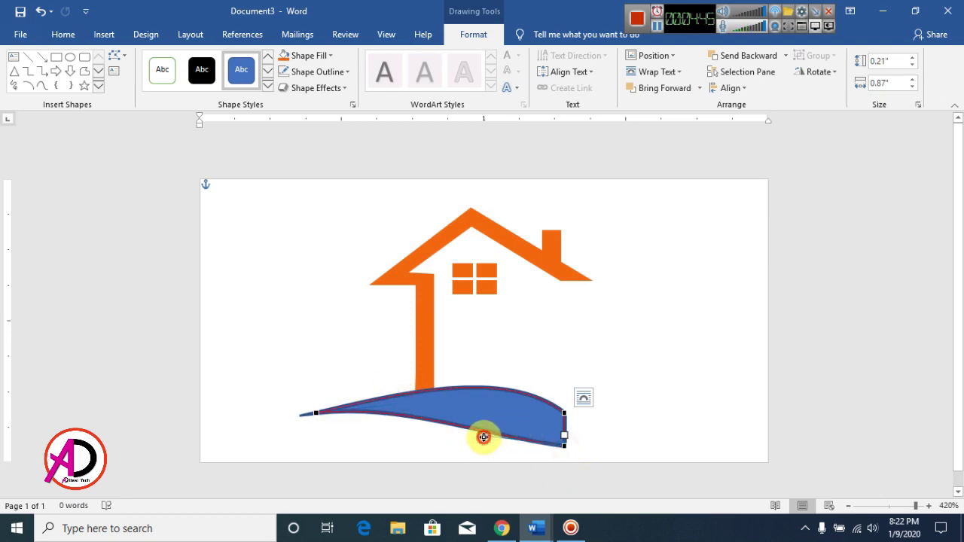
left_click_drag(484, 438, 518, 393)
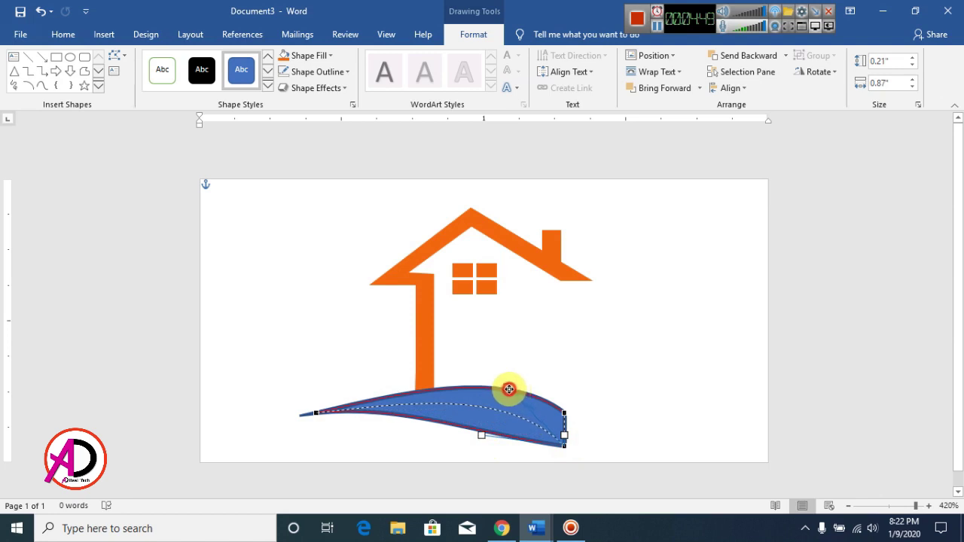
left_click_drag(510, 389, 507, 388)
left_click_drag(564, 451, 566, 430)
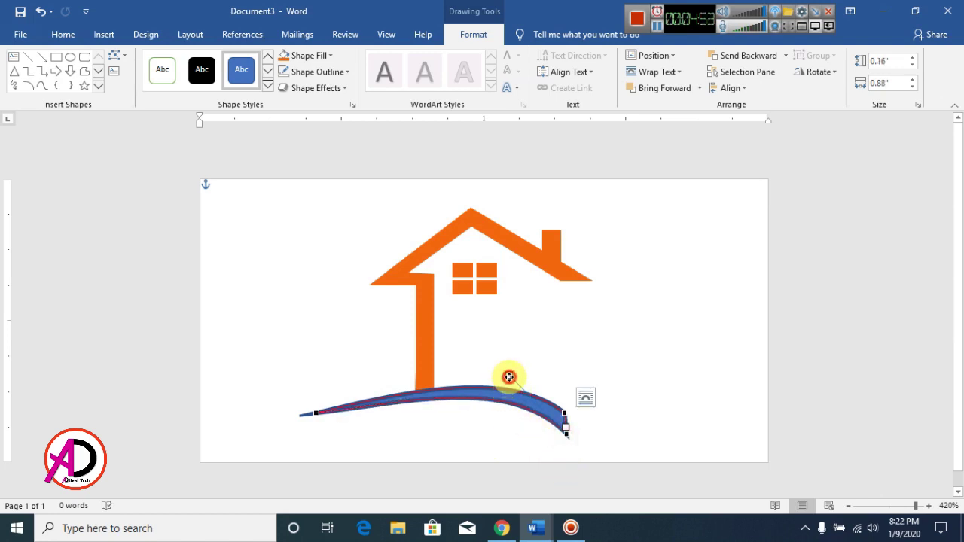
left_click_drag(510, 376, 503, 387)
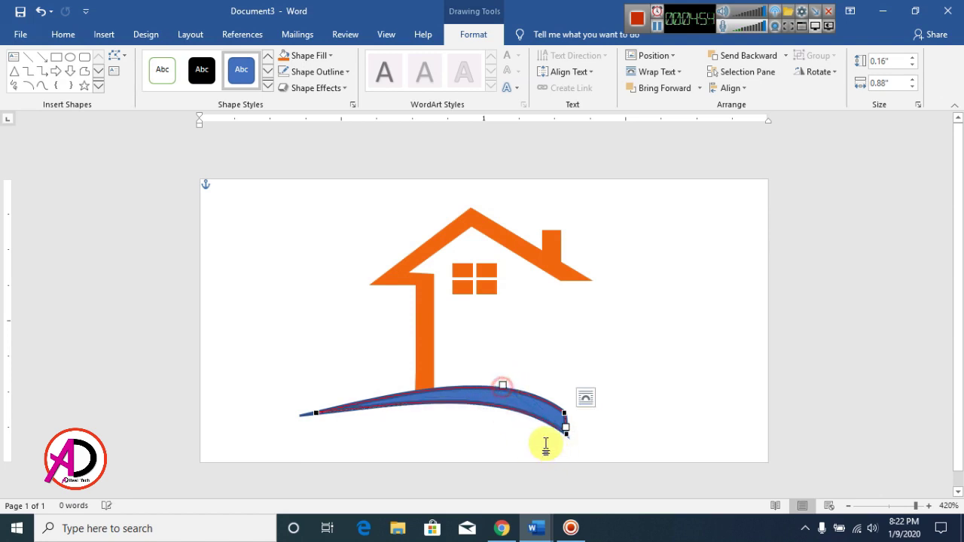
left_click(615, 431)
Step: Fill the swoosh with the recently used orange and remove its outline
double_click(542, 406)
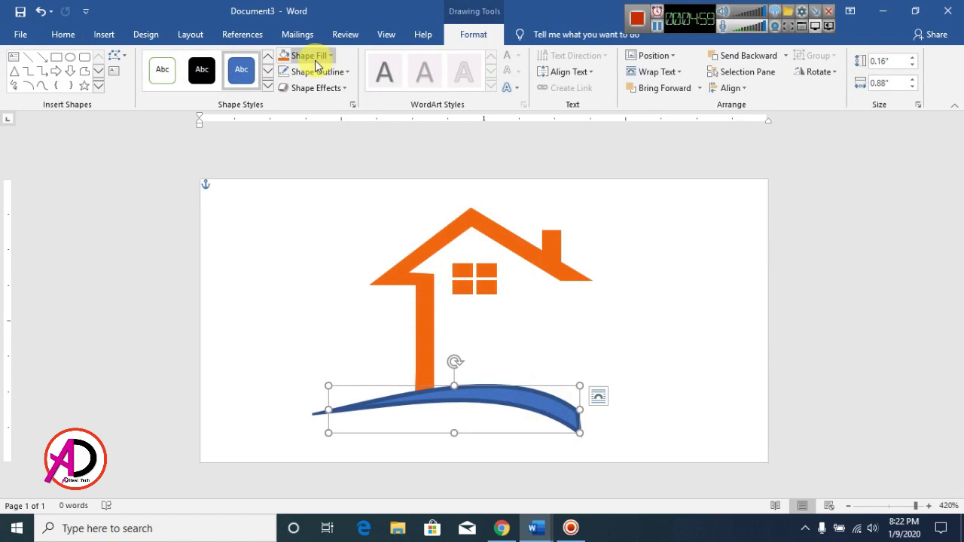
left_click(316, 58)
left_click(284, 194)
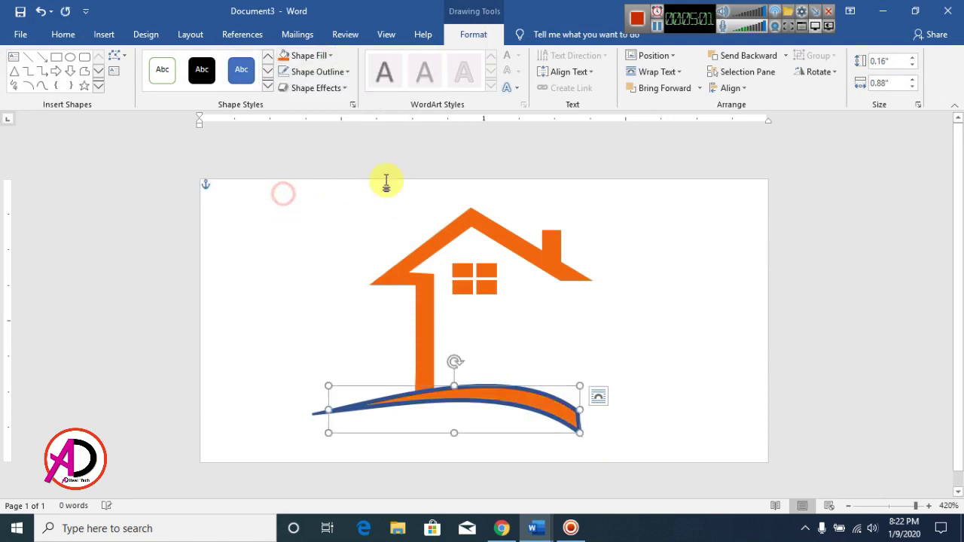
left_click(314, 71)
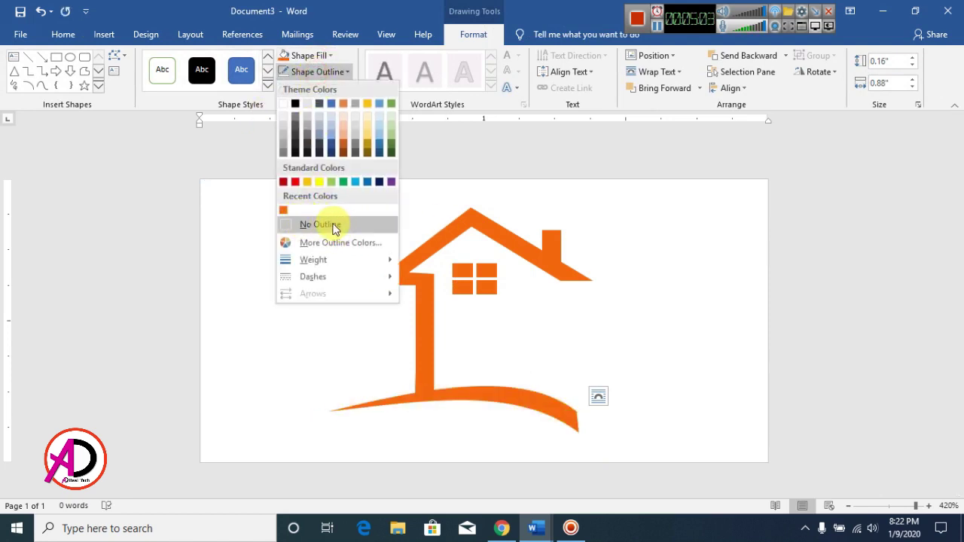
left_click(335, 226)
Step: Position the swoosh at the foot of the wall, tilted slightly counterclockwise, and reduce its height to about 0.13 inch
left_click_drag(551, 407, 541, 408)
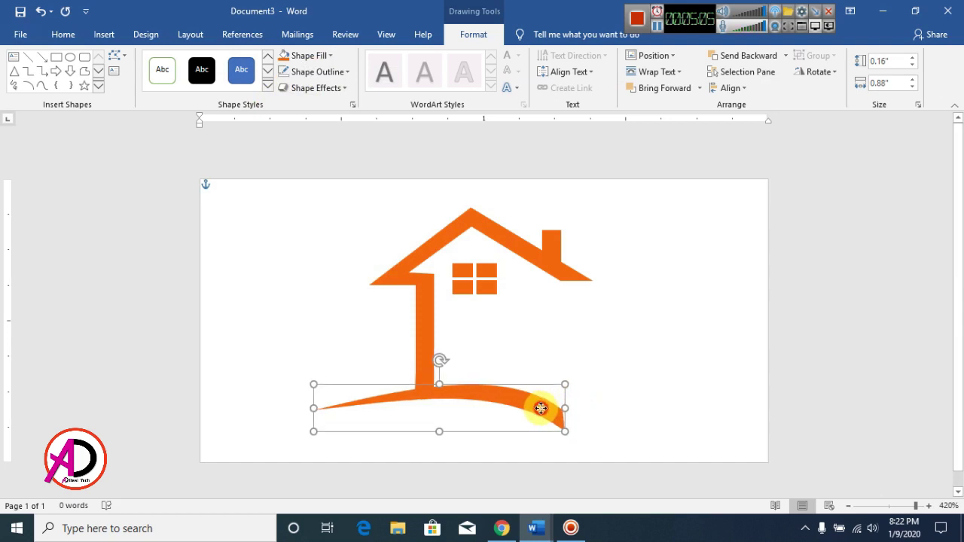
left_click_drag(440, 361, 435, 361)
left_click_drag(442, 427, 439, 420)
left_click(595, 442)
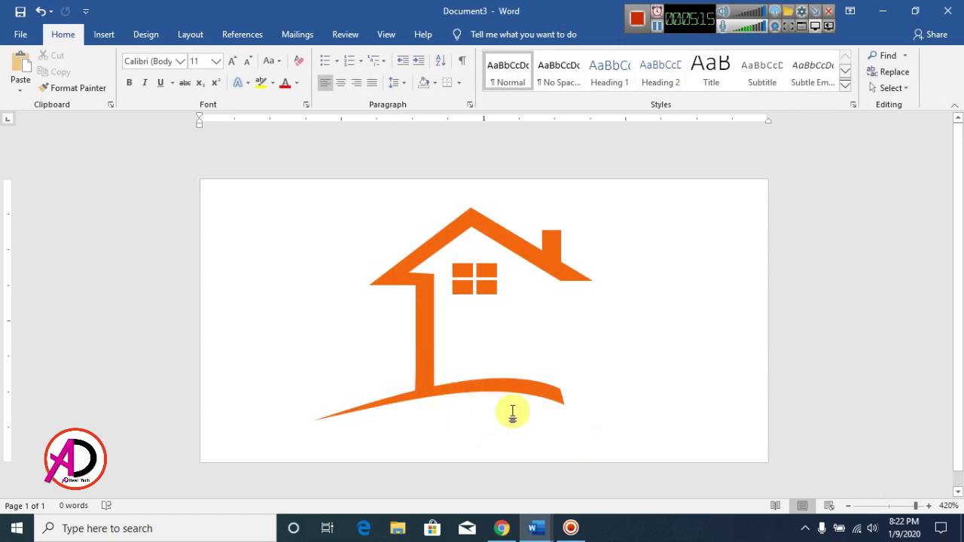
Step: Rotate the swoosh slightly further counterclockwise so its right end rises
left_click(511, 392)
left_click(441, 361)
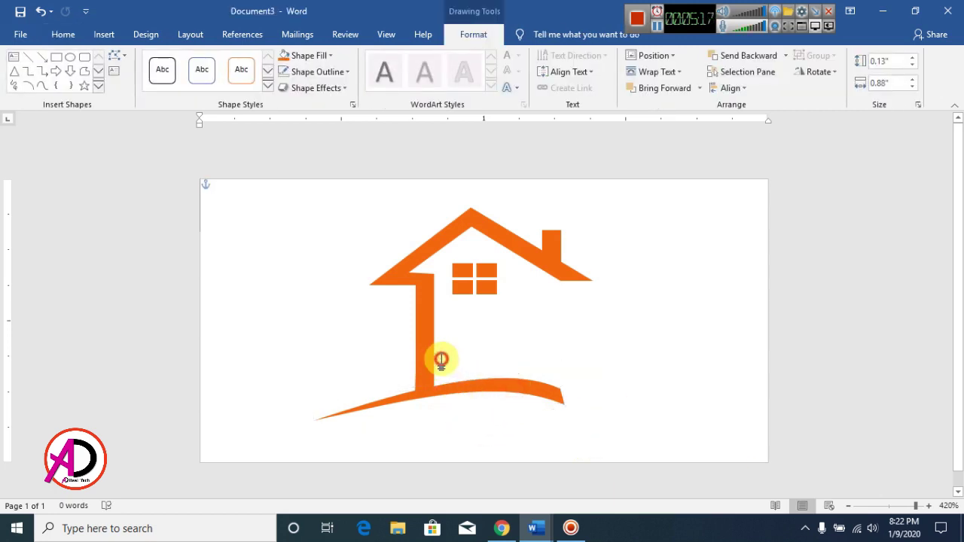
left_click(460, 386)
left_click_drag(433, 362, 428, 353)
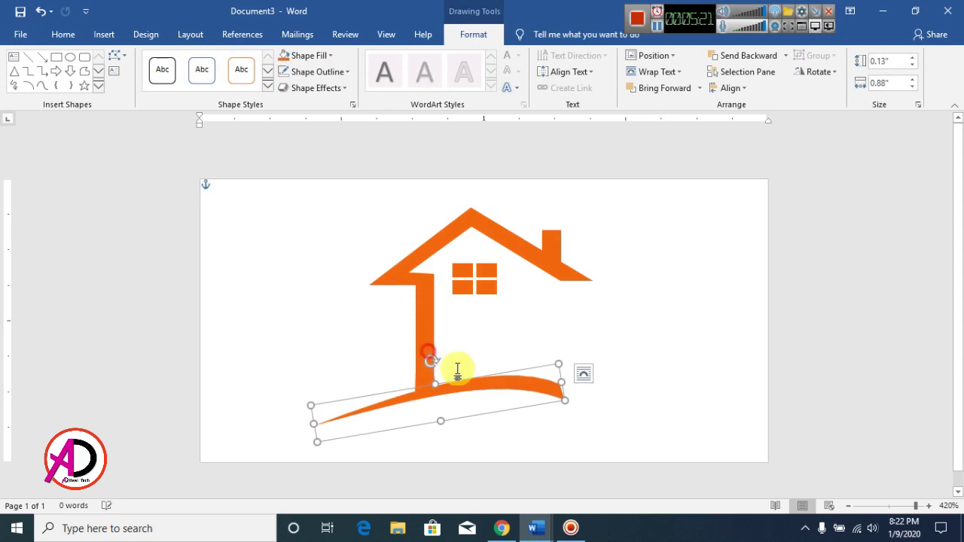
left_click(605, 393)
Step: Duplicate the orange swoosh and place the copy just below the original
left_click(501, 388)
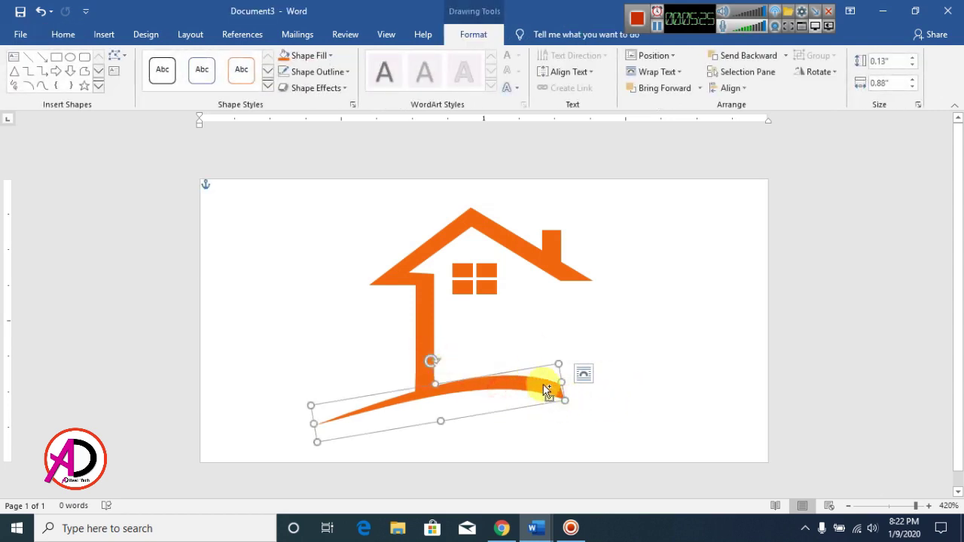
key("ctrl+c")
key("ctrl+v")
left_click_drag(549, 437, 492, 407)
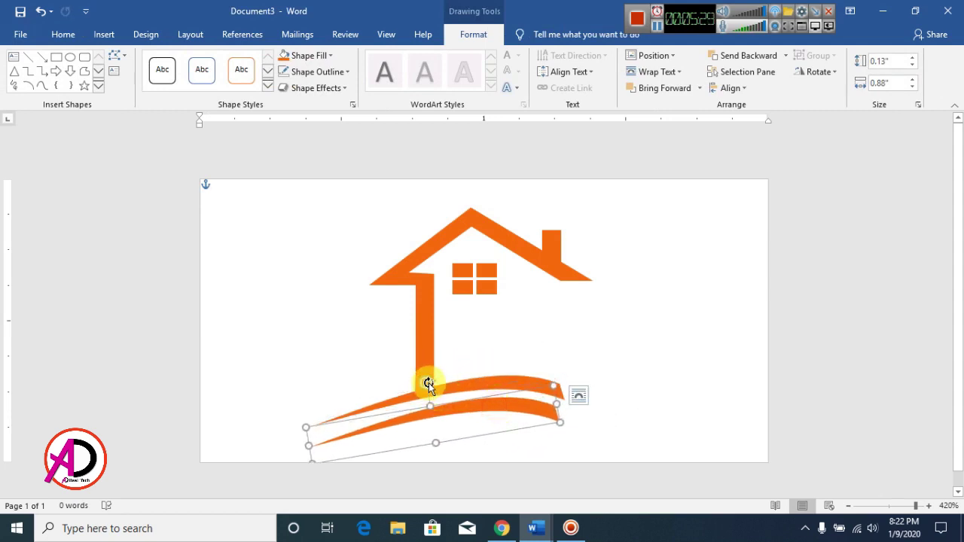
Step: Rotate the lower swoosh clockwise until level and move it up so its left part meets the upper swoosh
left_click_drag(430, 382, 433, 382)
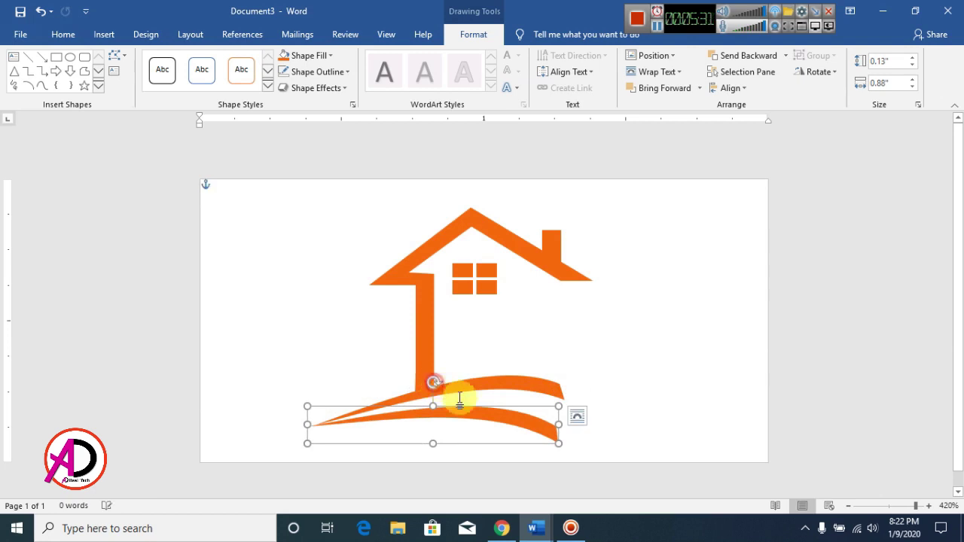
left_click_drag(488, 420, 493, 407)
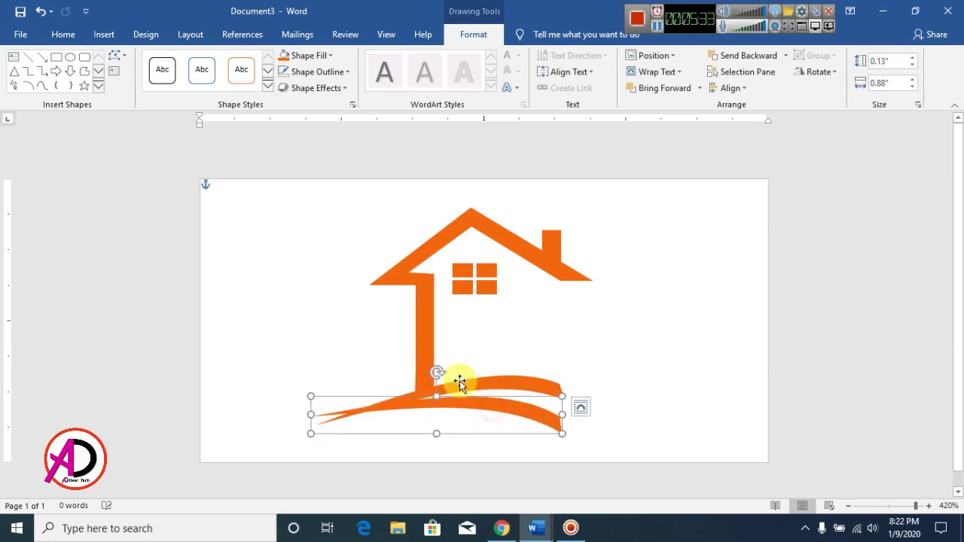
left_click_drag(439, 374, 442, 377)
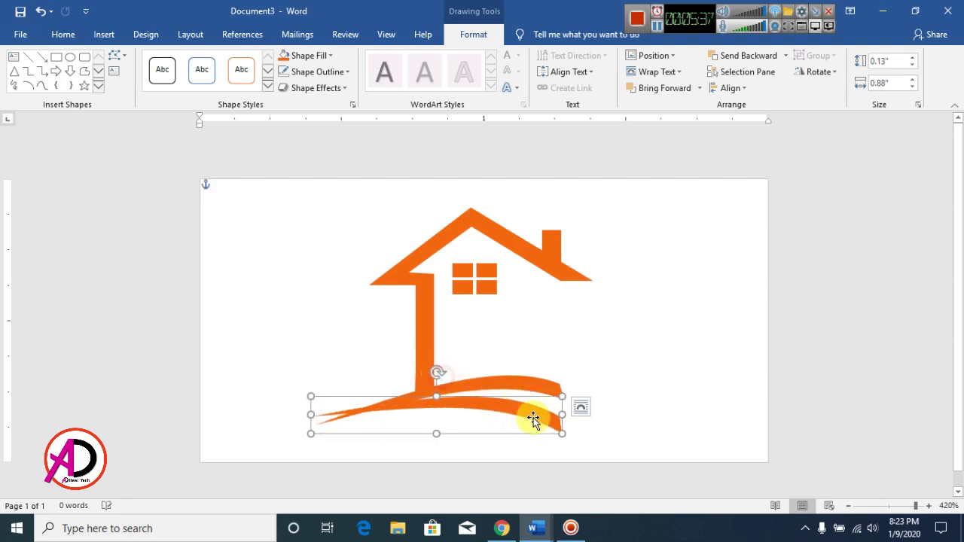
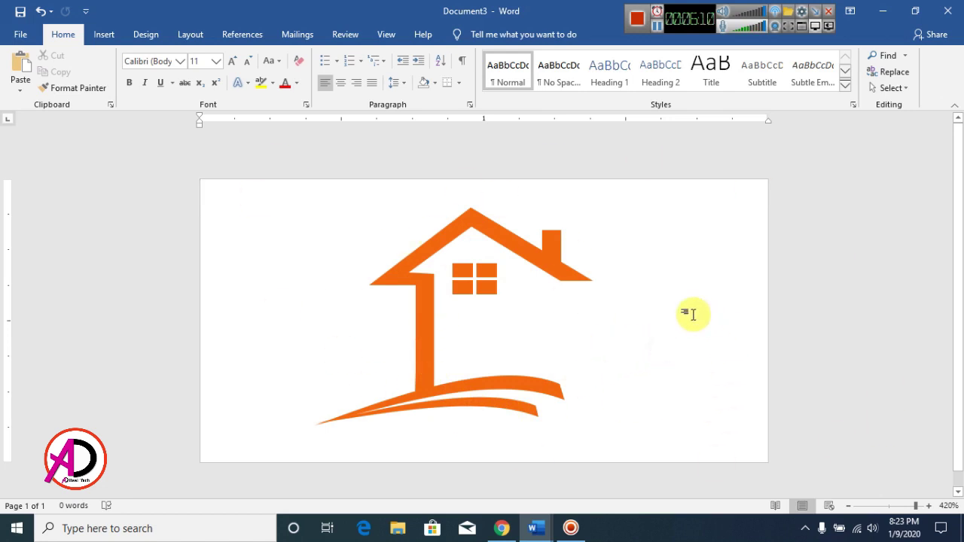
Step: Insert a WordArt text box in the plain black style with a soft shadow
left_click(103, 36)
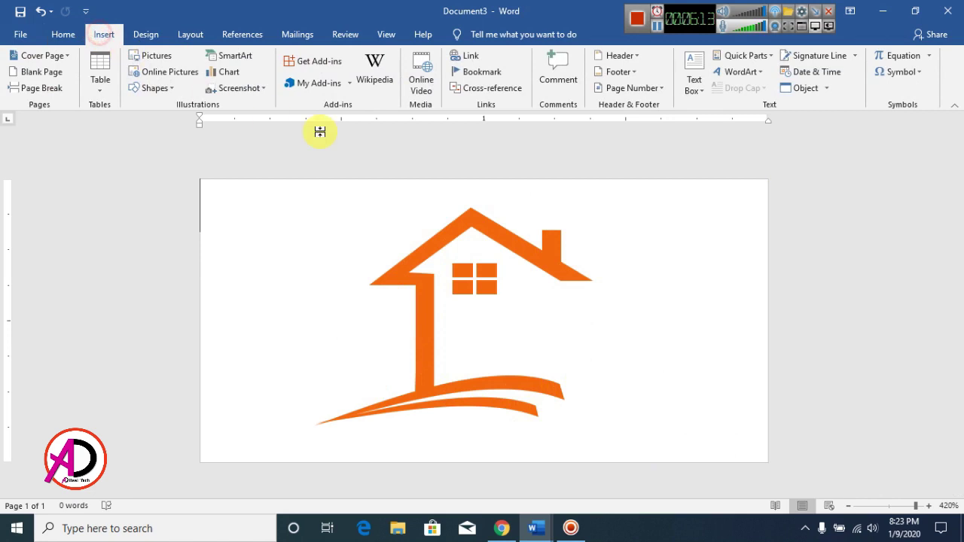
left_click(741, 72)
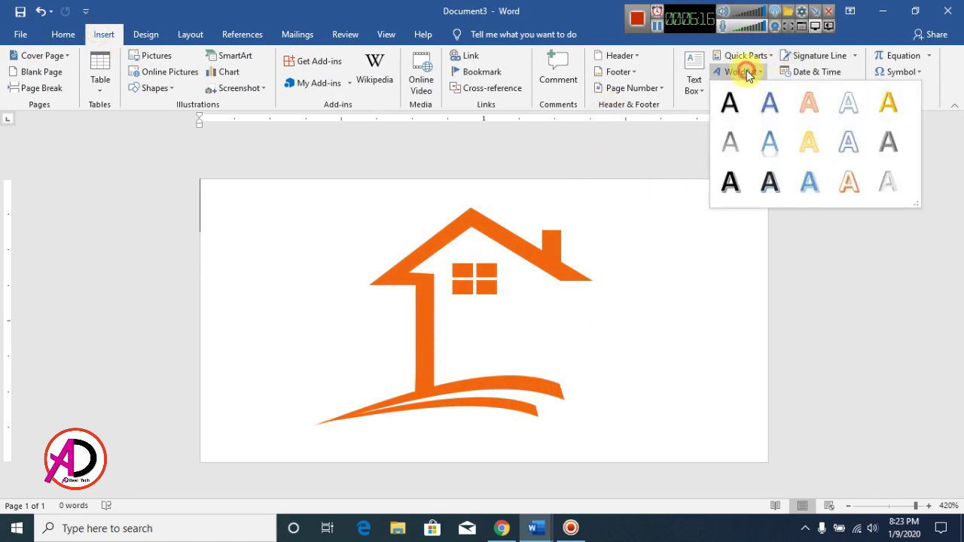
left_click(733, 116)
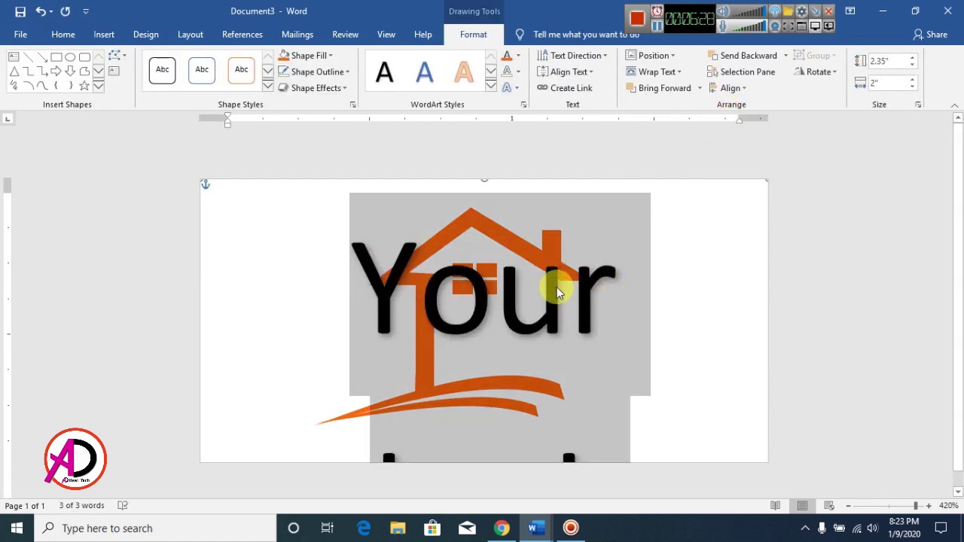
Step: Shrink the WordArt text to fit one line in a box about 1.09 inches wide, and move it down over the house wall
key("ctrl+bracketleft")
key("ctrl+bracketleft")
key("ctrl+bracketleft")
key("ctrl+bracketleft")
key("ctrl+bracketleft")
key("ctrl+bracketleft")
key("ctrl+bracketleft")
key("ctrl+bracketleft")
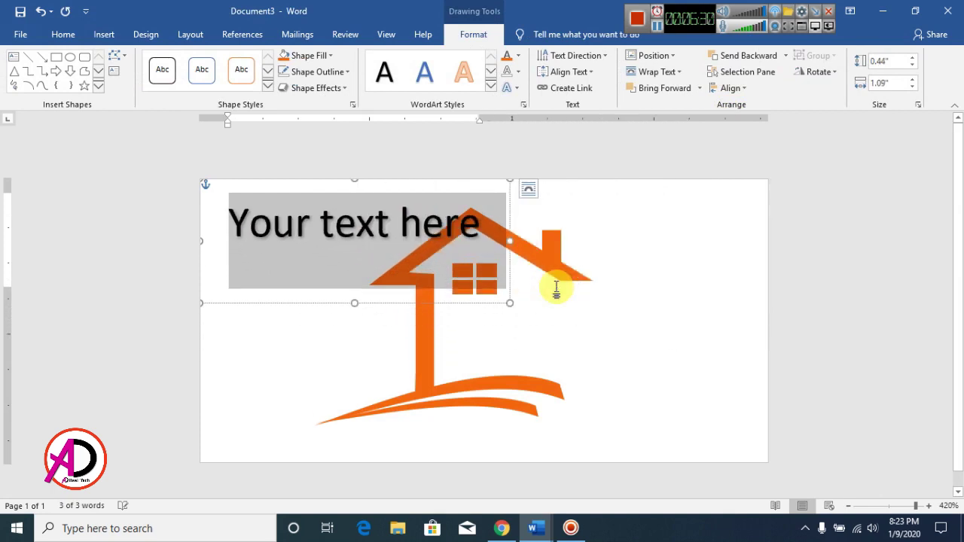
left_click_drag(379, 307, 455, 411)
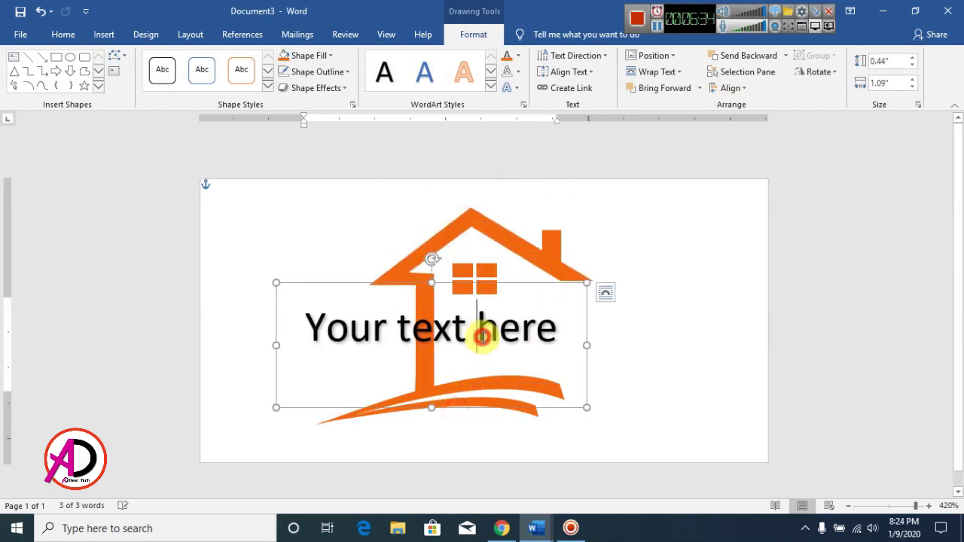
Step: Replace the WordArt placeholder text with "Pizza House"
triple_click(485, 341)
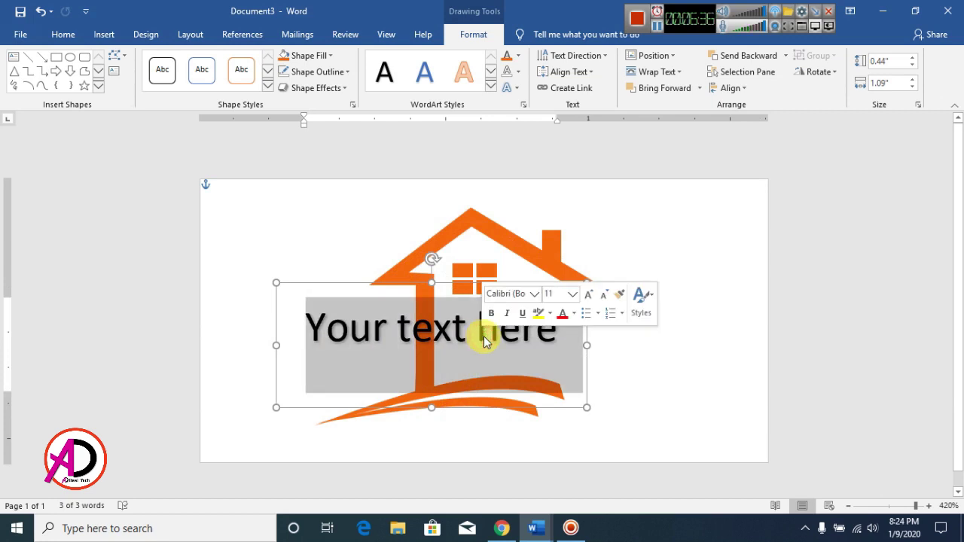
type("Pizza ")
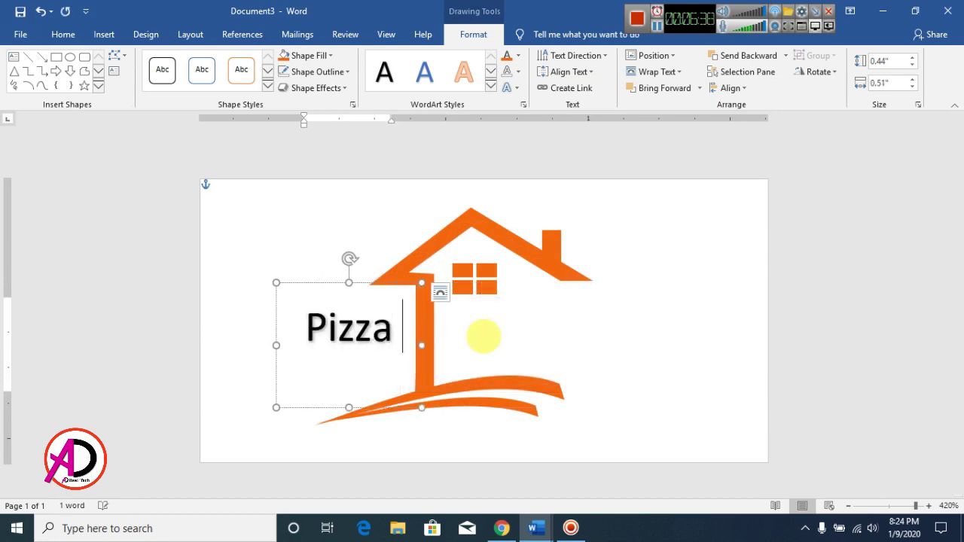
type("house")
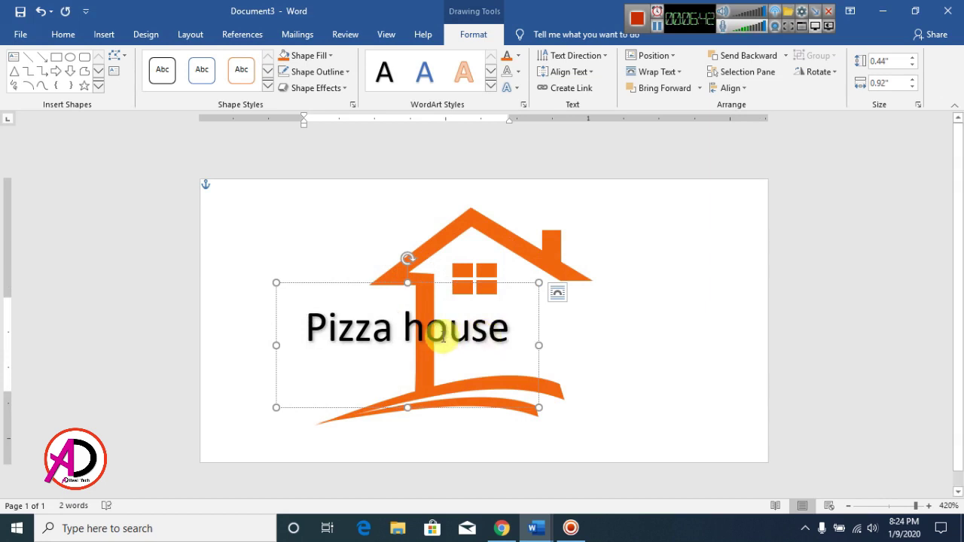
key("BackSpace")
type("H")
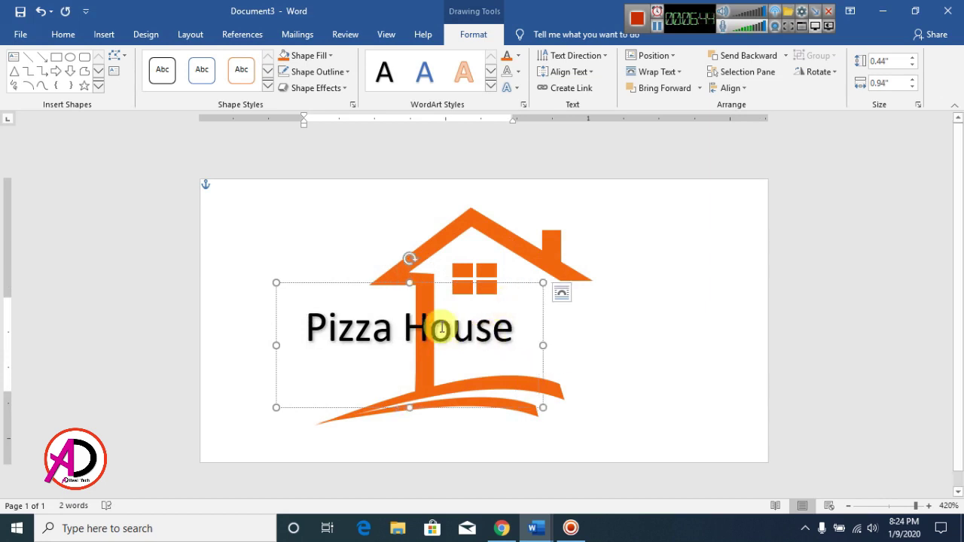
Step: Add extra spaces between Pizza and House and move the text box slightly down and right so the words straddle the wall
left_click(402, 348)
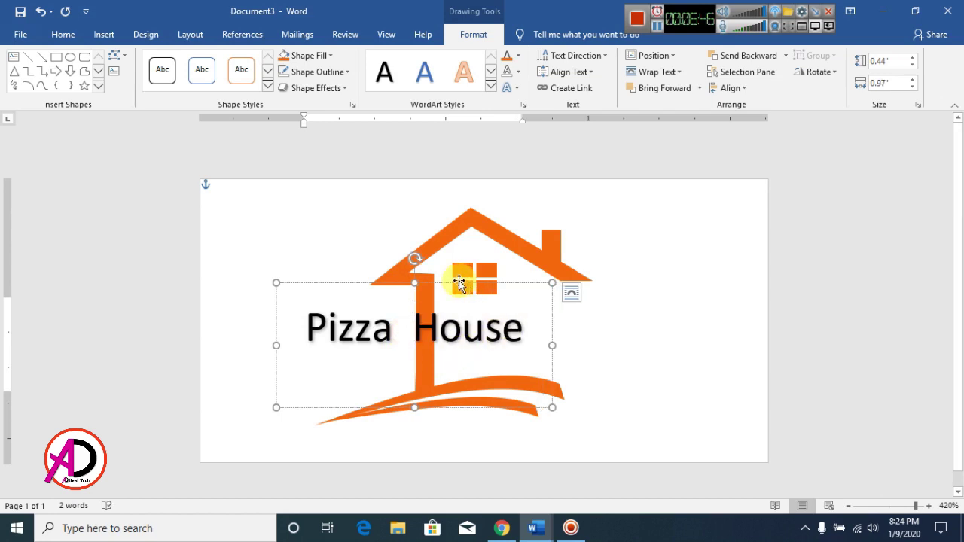
left_click_drag(468, 284, 485, 296)
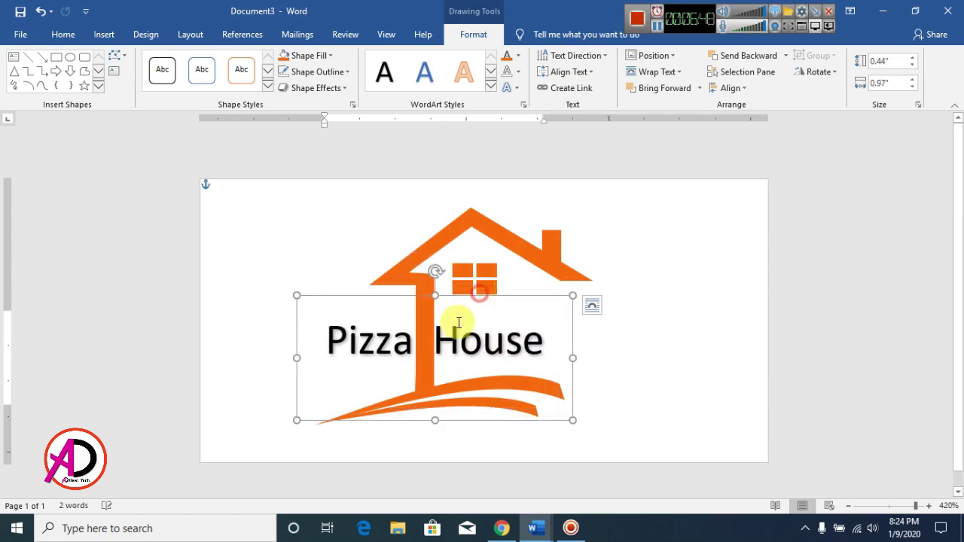
left_click(439, 347)
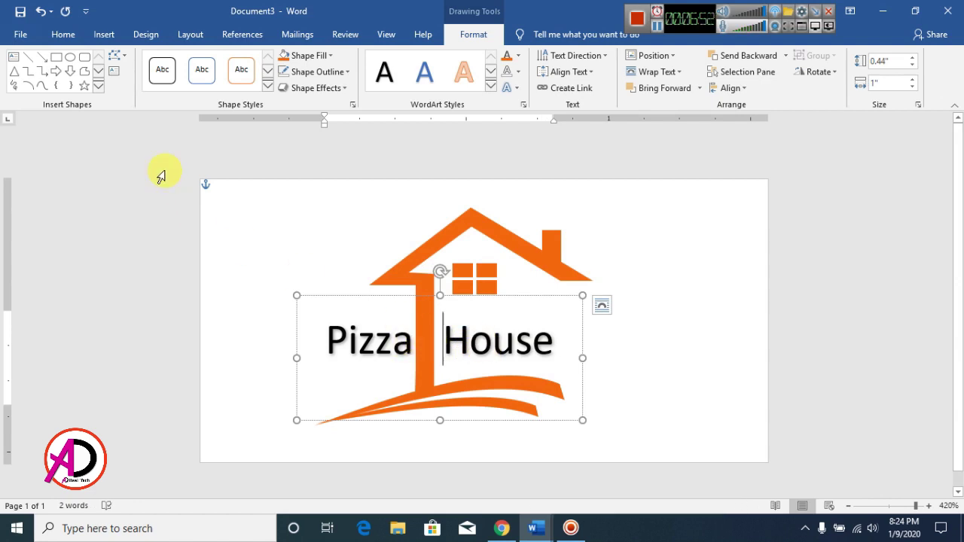
Step: Set the font of the whole Pizza House text to Alegreya Sans Black
triple_click(379, 346)
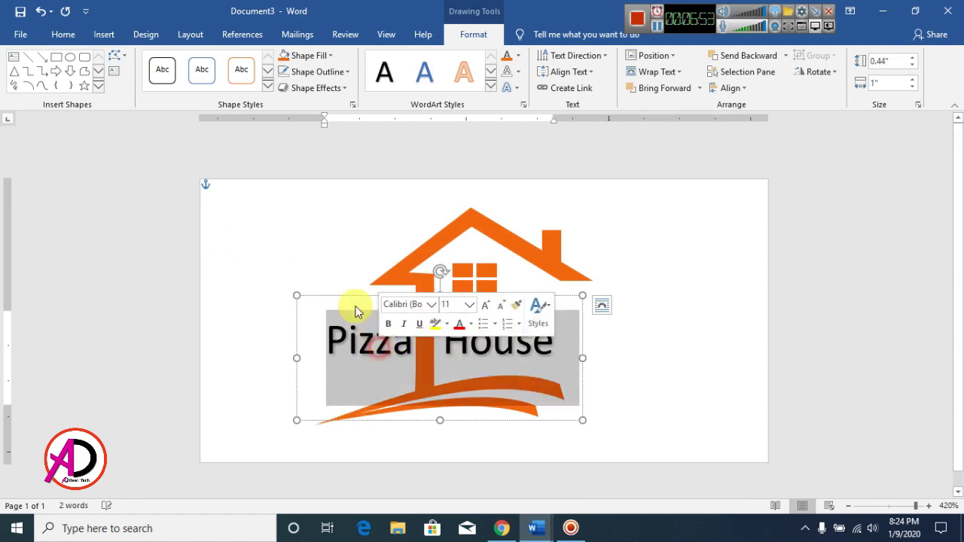
left_click(61, 34)
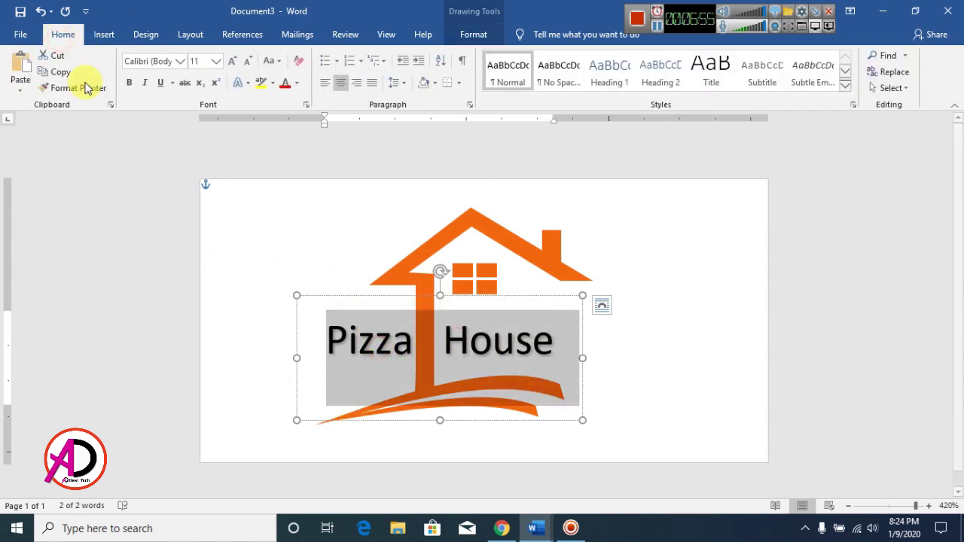
left_click(181, 62)
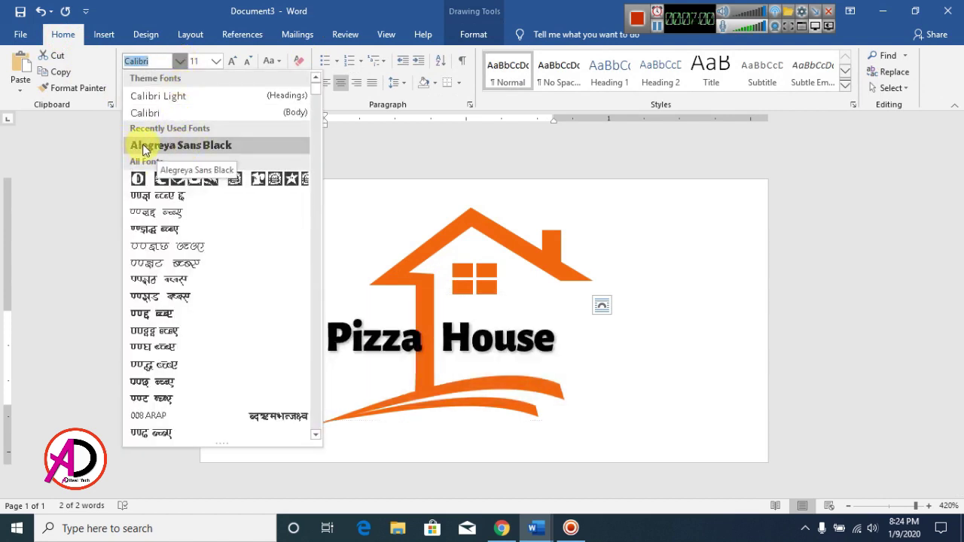
left_click(182, 147)
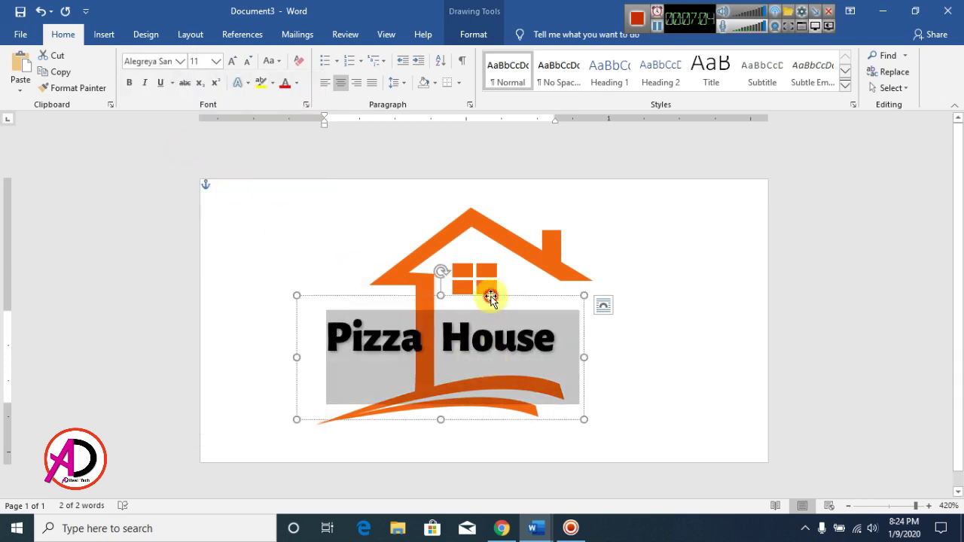
Step: Widen the gap between Pizza and House further and nudge the text box left and down until the words clear the wall
left_click(491, 299)
left_click(441, 344)
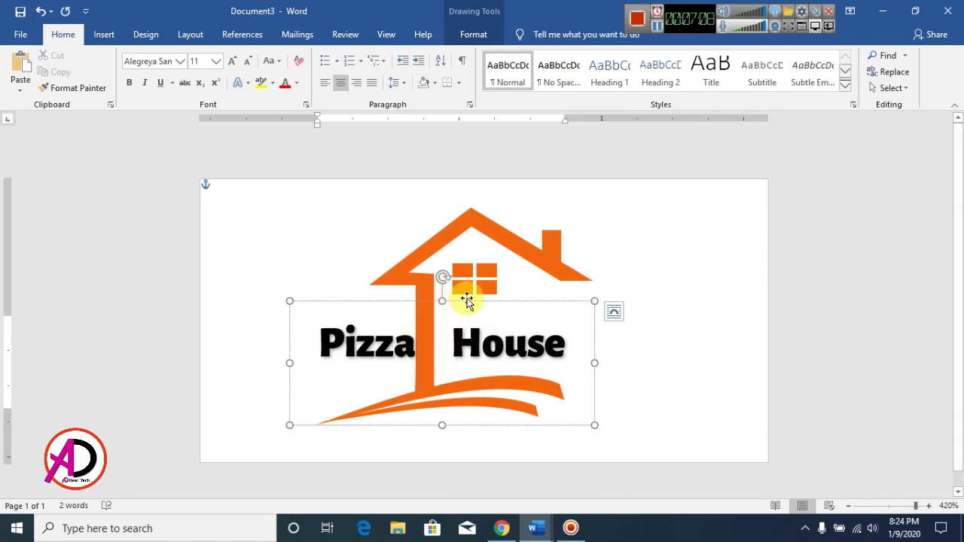
key("ctrl+Left")
key("ctrl+Left")
key("ctrl+Left")
key("ctrl+Left")
key("ctrl+Left")
key("ctrl+Left")
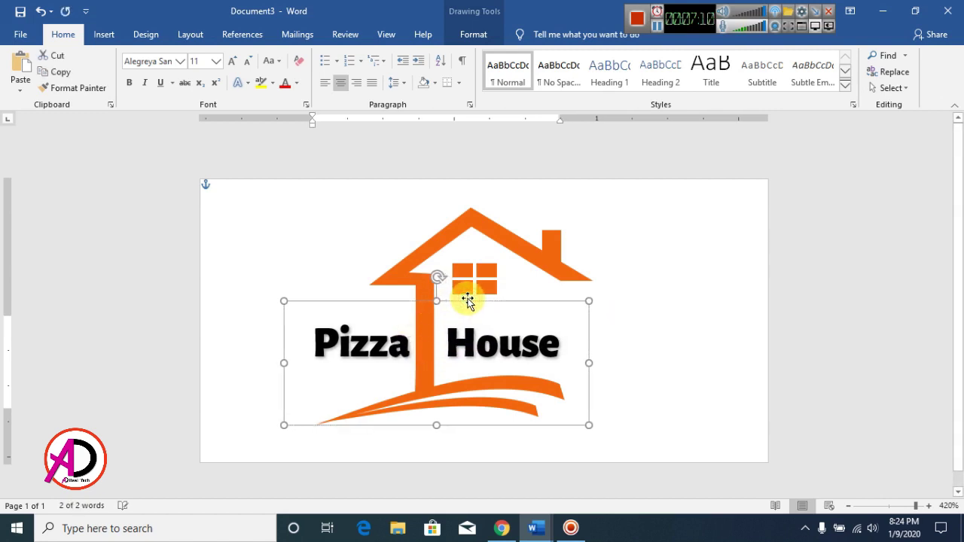
key("ctrl+Down")
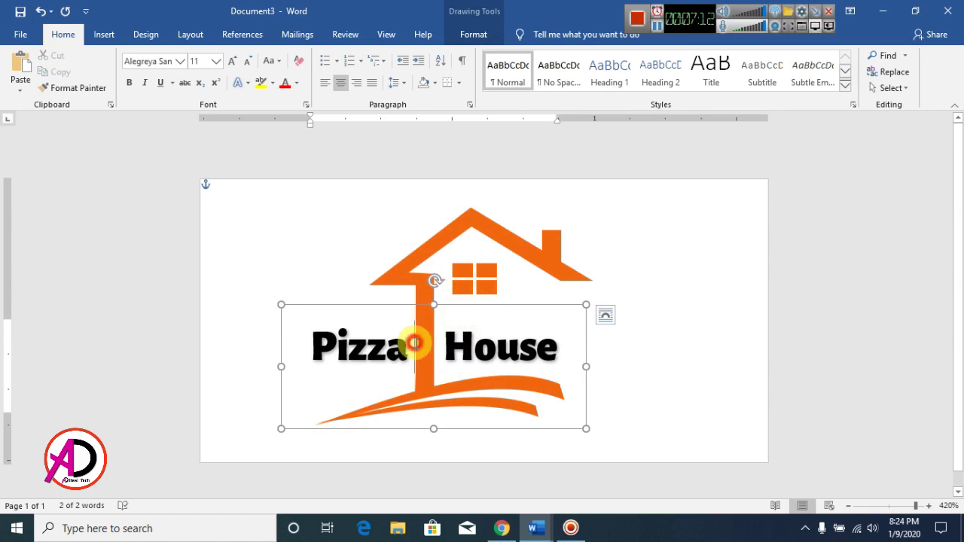
Step: Increase the font size of the whole Pizza House text to 12
double_click(410, 339)
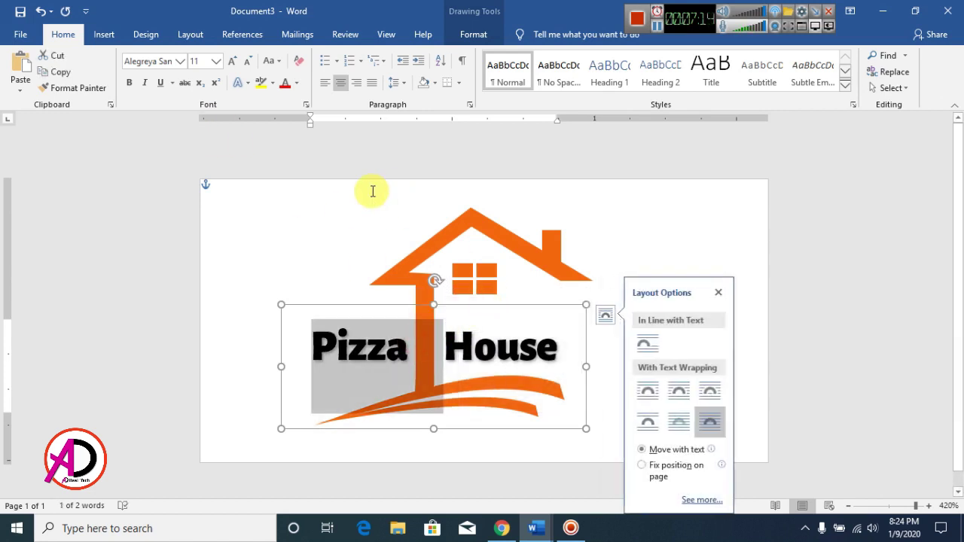
left_click(478, 347)
key("ctrl+a")
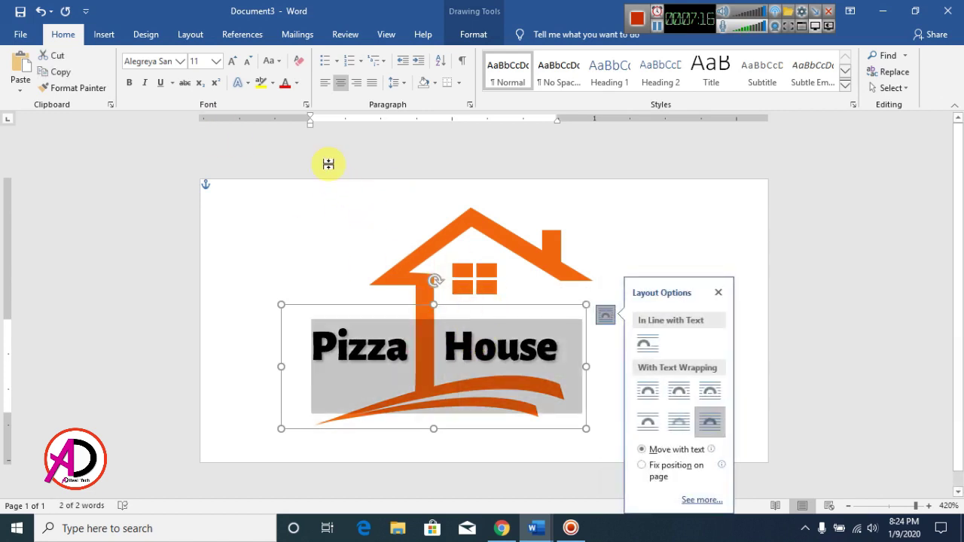
left_click(233, 62)
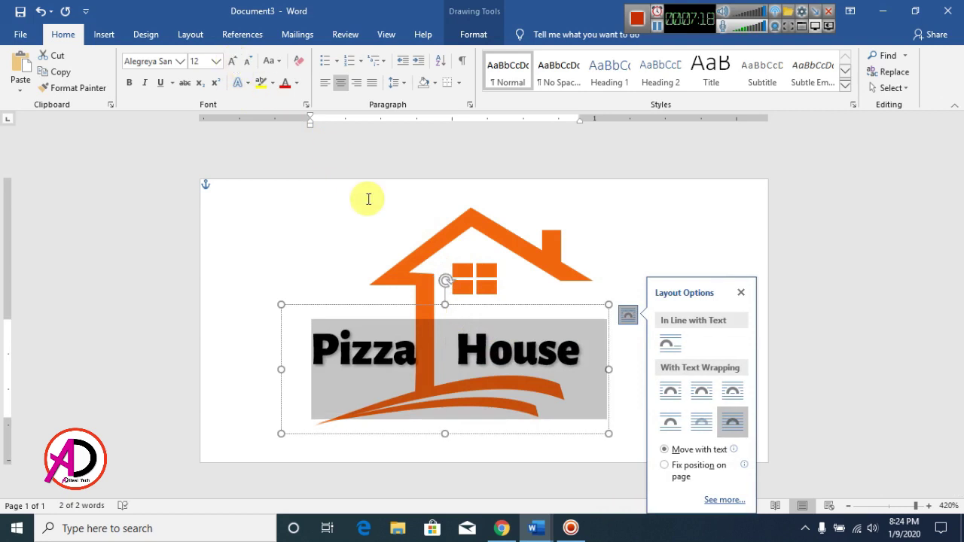
Step: Shift the enlarged text left and adjust its height so the wall stands between Pizza and House, just above the swooshes
left_click_drag(469, 307, 465, 301)
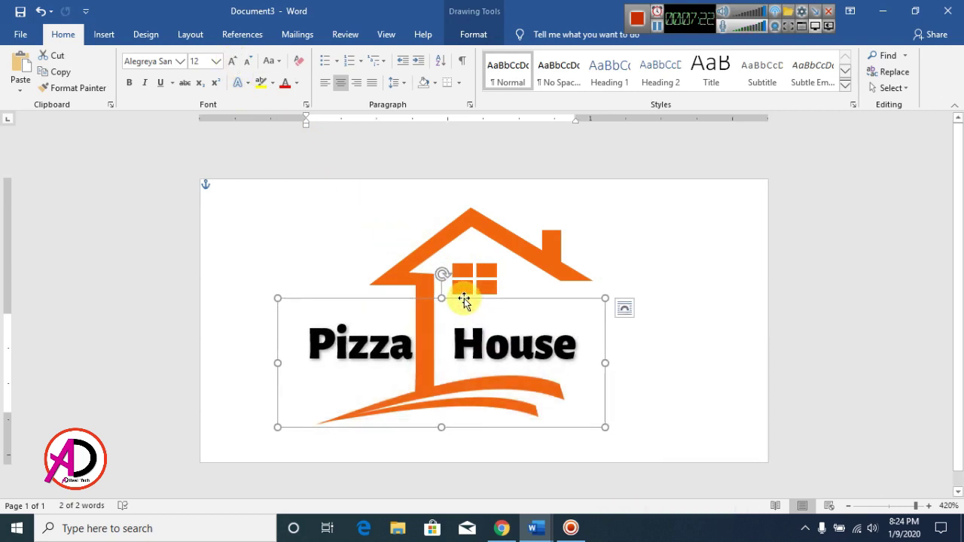
key("Left")
key("Left")
key("Left")
key("Left")
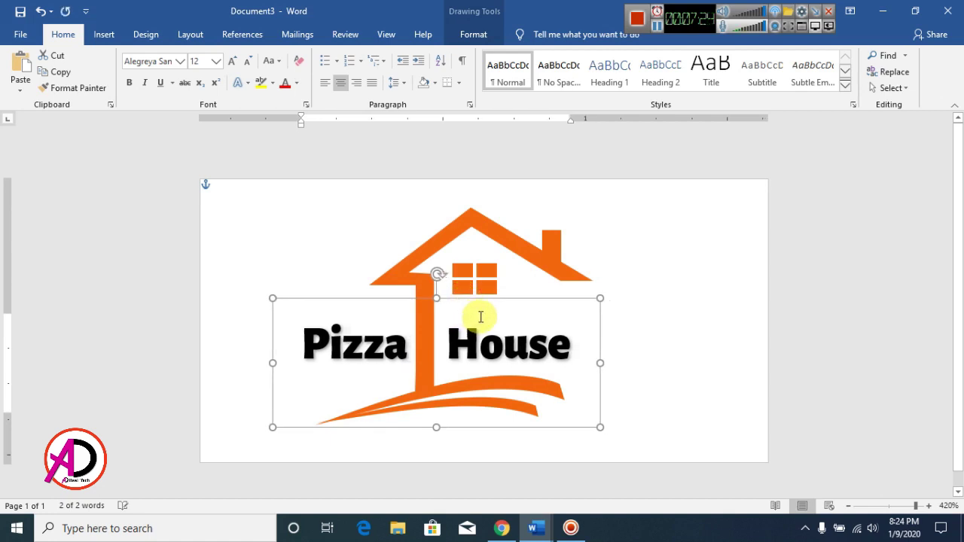
key("Right")
key("Down")
key("Down")
key("Right")
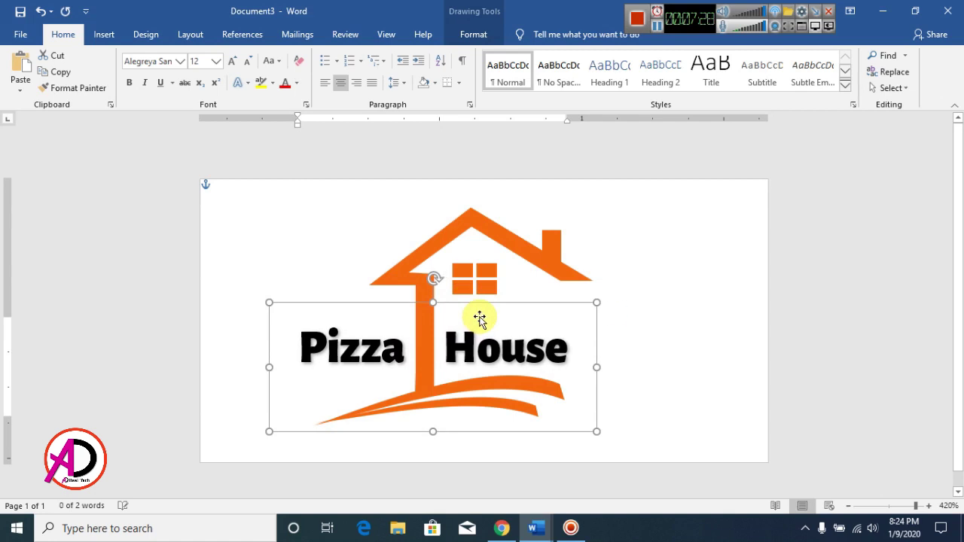
Step: Fill the Pizza House text with the logo's orange and set its text outline to No Outline
triple_click(382, 354)
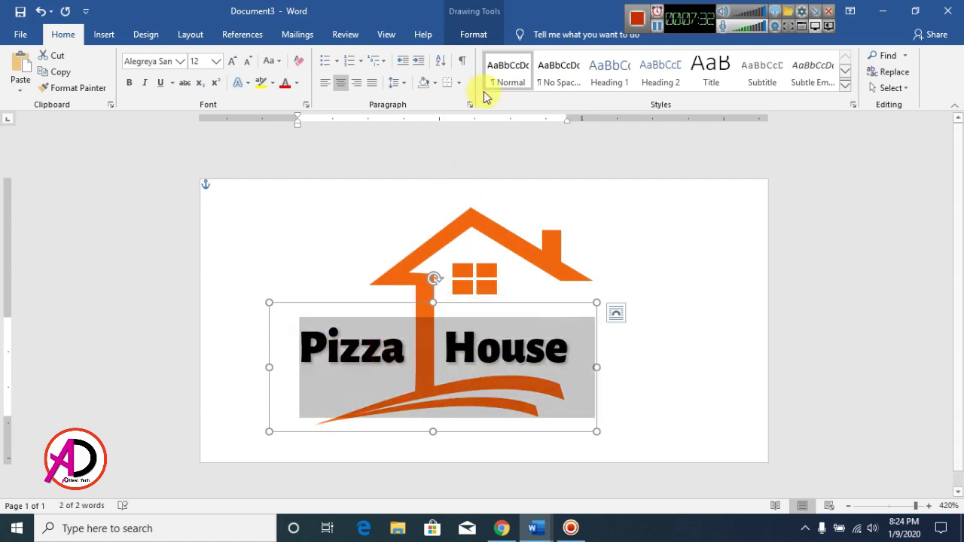
left_click(474, 34)
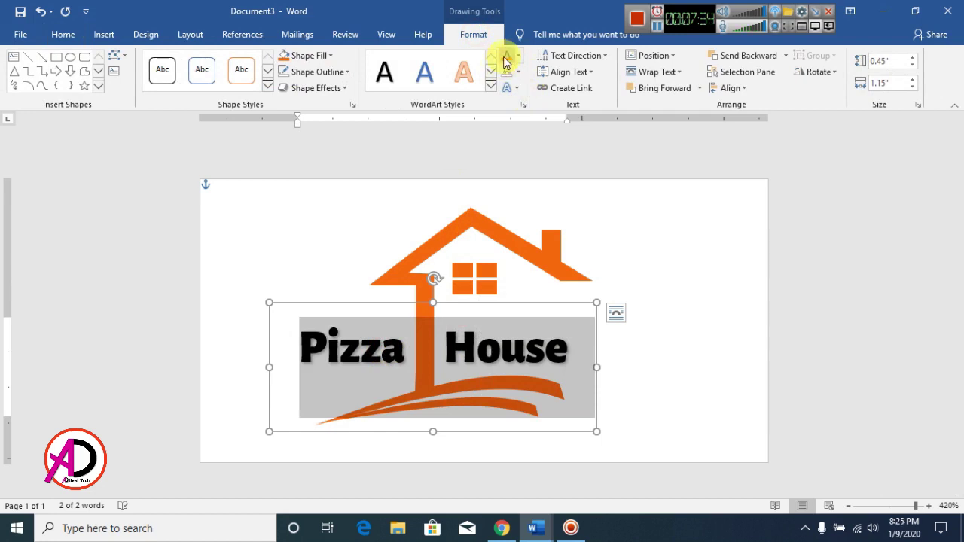
left_click(507, 59)
left_click(518, 71)
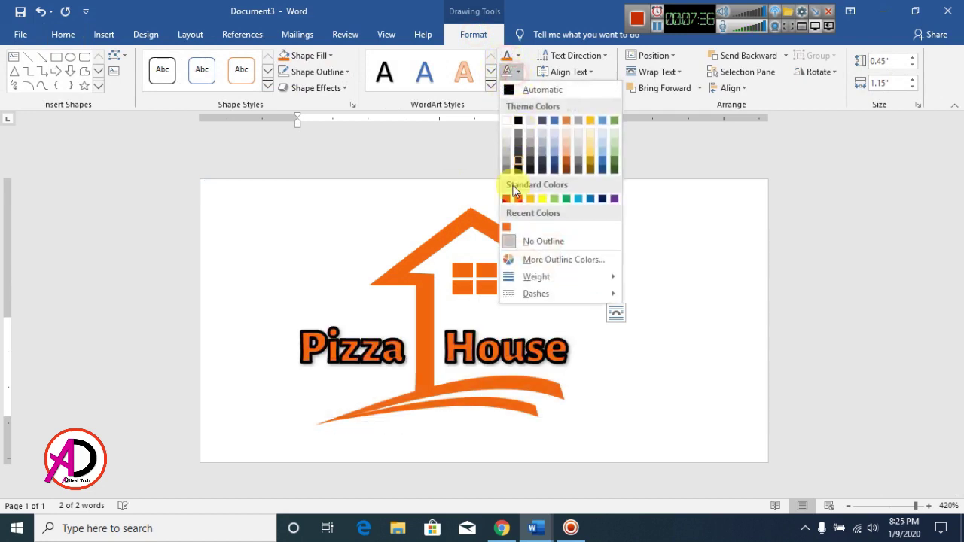
left_click(529, 243)
Step: Remove the shadow effect from the Pizza House text
left_click(510, 87)
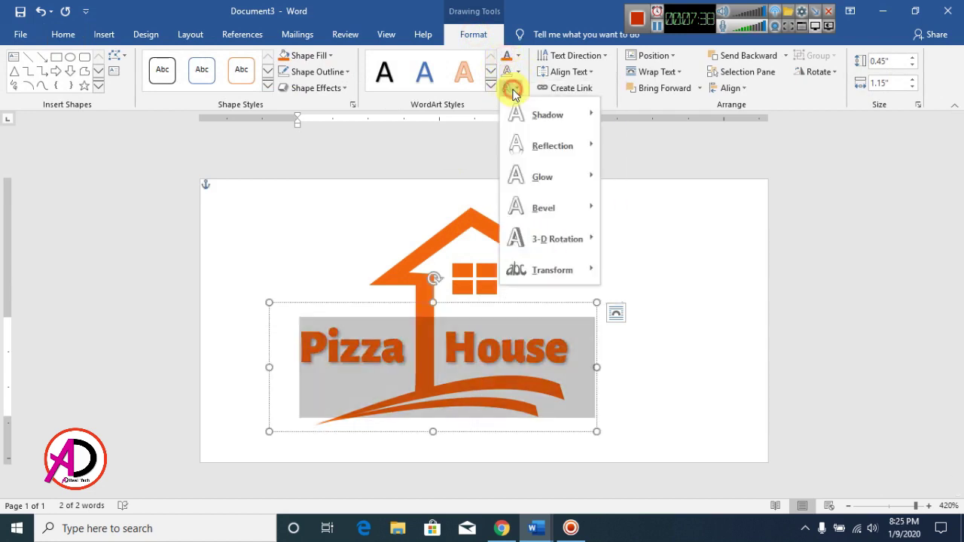
mouse_move(551, 114)
left_click(619, 137)
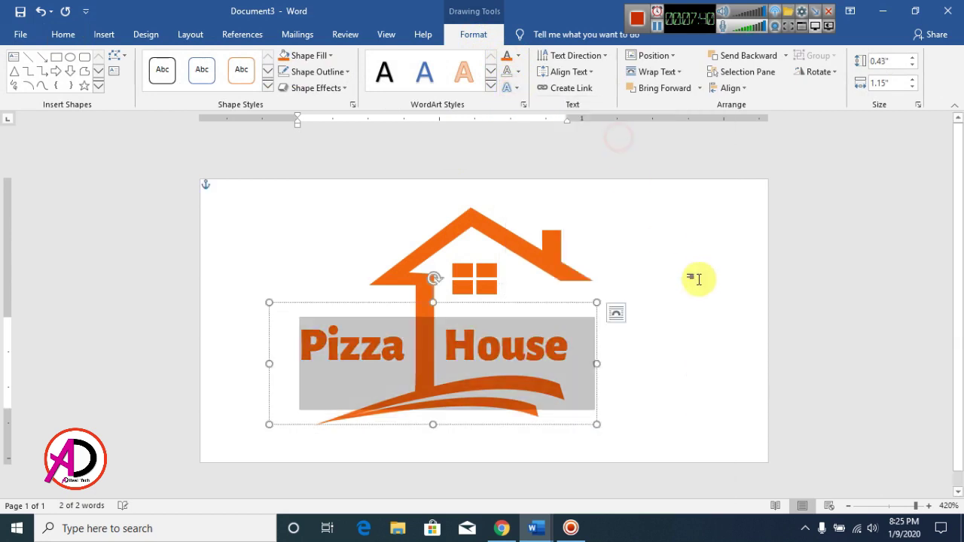
Step: Move the Pizza House text box slightly right and down
key("Right")
key("ctrl+a")
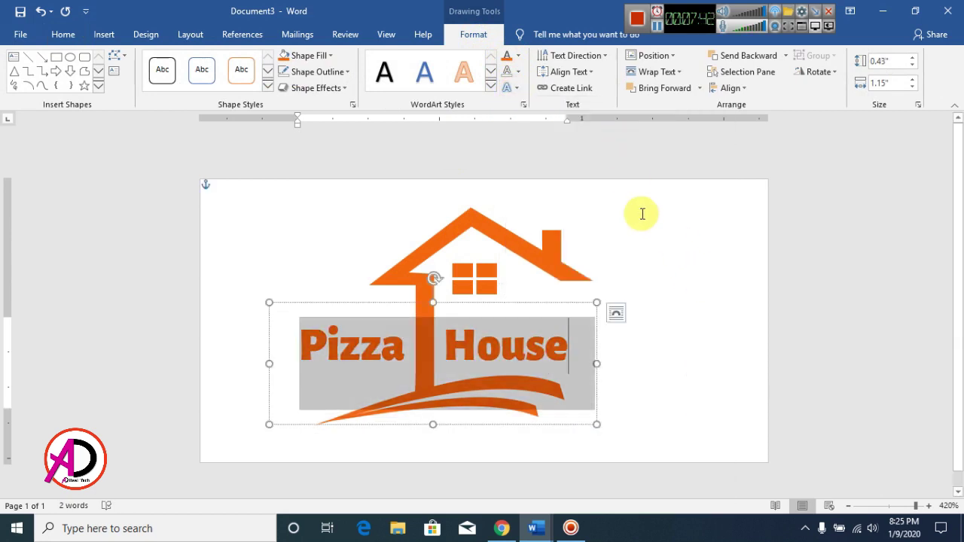
left_click(63, 34)
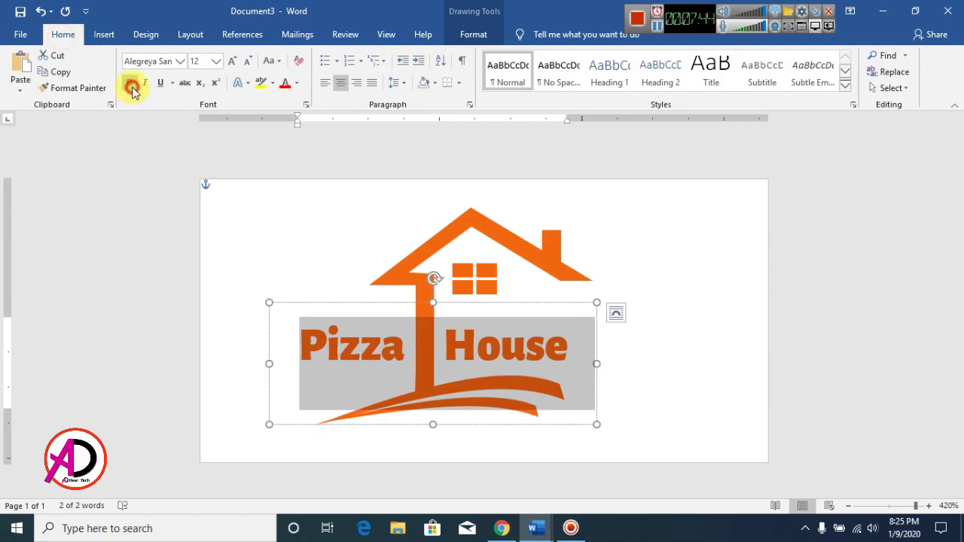
left_click(555, 340)
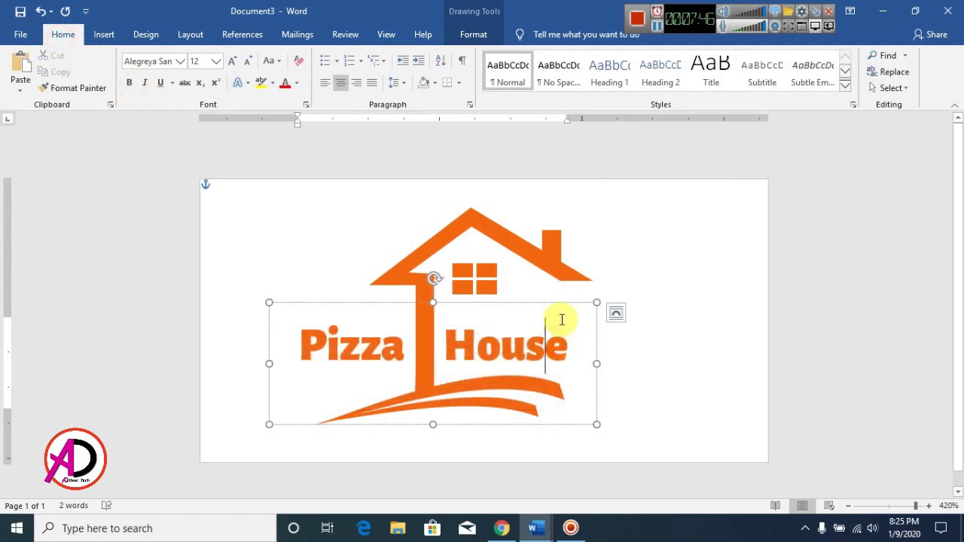
left_click_drag(556, 311, 562, 309)
Step: Enlarge the whole Pizza House text by one font size step and move it left so the wall fits between the words
double_click(518, 348)
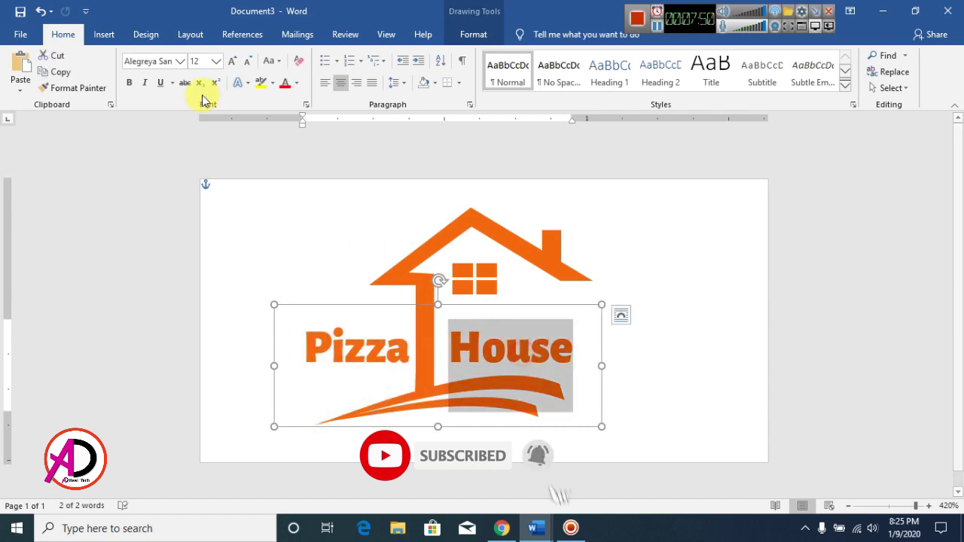
key("ctrl+a")
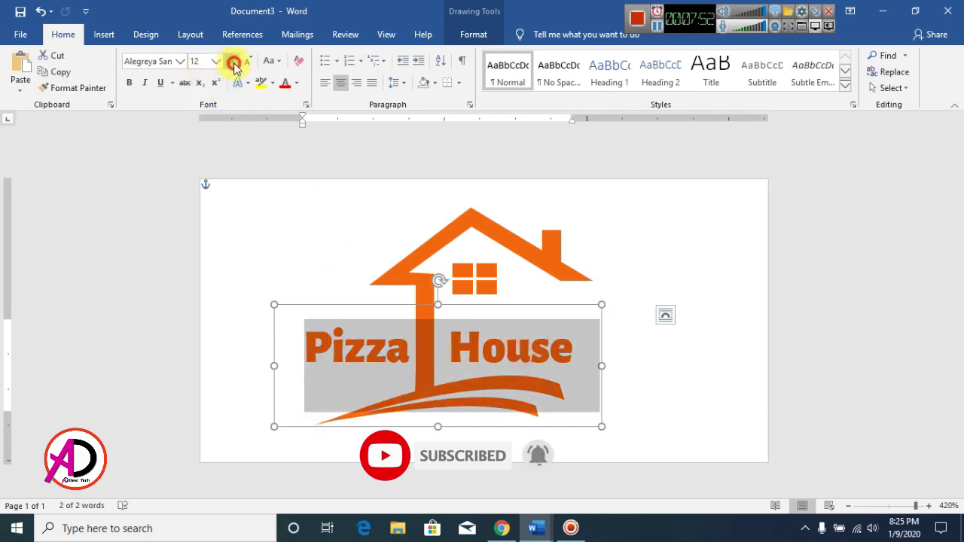
left_click(233, 61)
left_click_drag(507, 306, 486, 306)
left_click(679, 343)
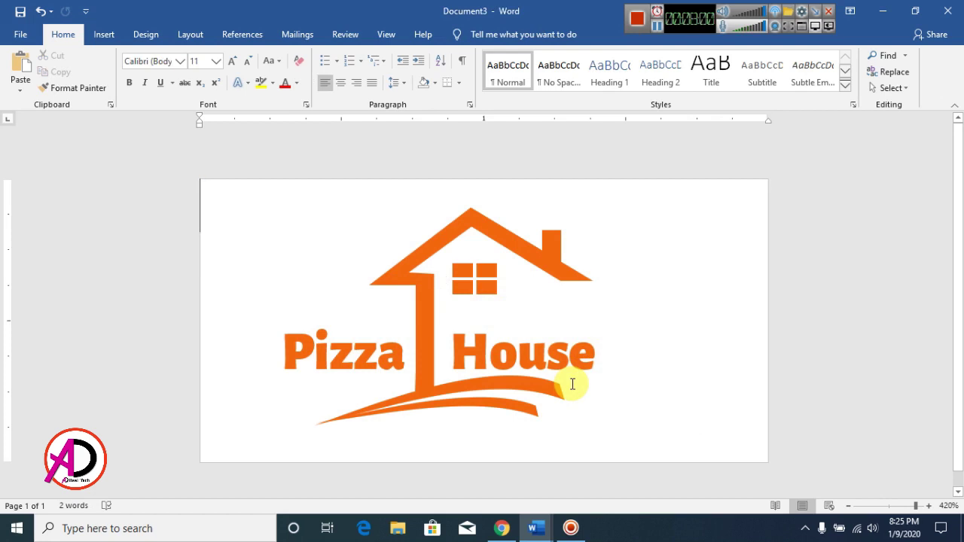
left_click(561, 360)
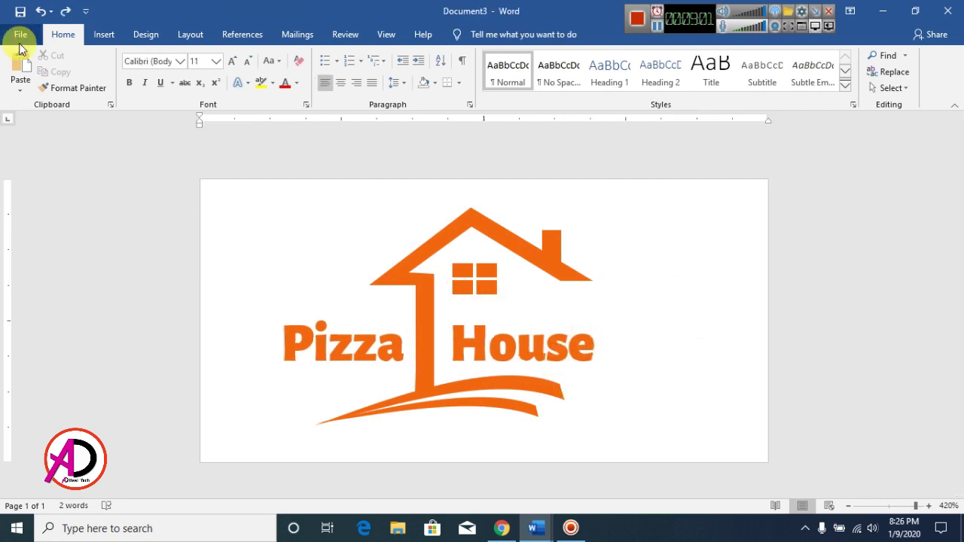
Step: Save the logo document as a PDF named "new logo" in the Documents folder, opening the file after publishing
left_click(25, 33)
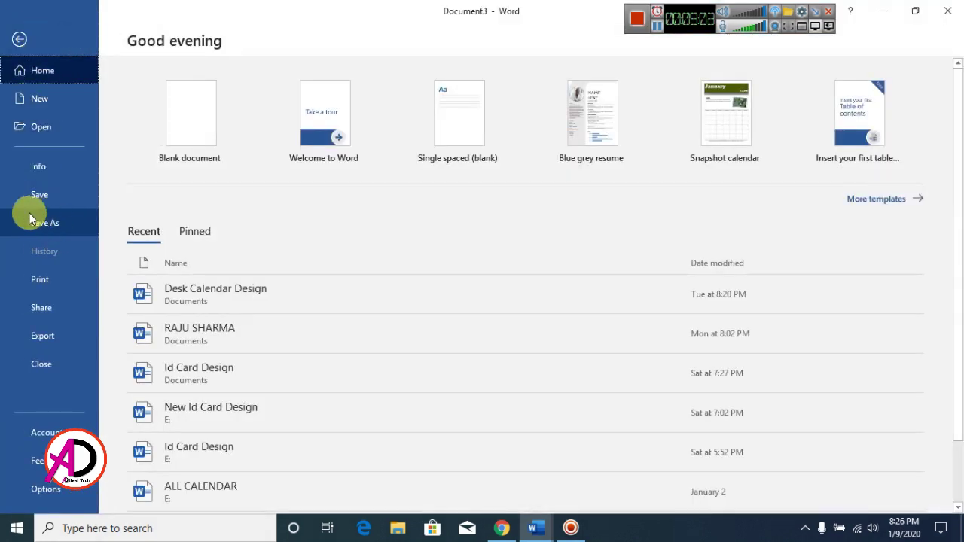
left_click(32, 220)
left_click(185, 236)
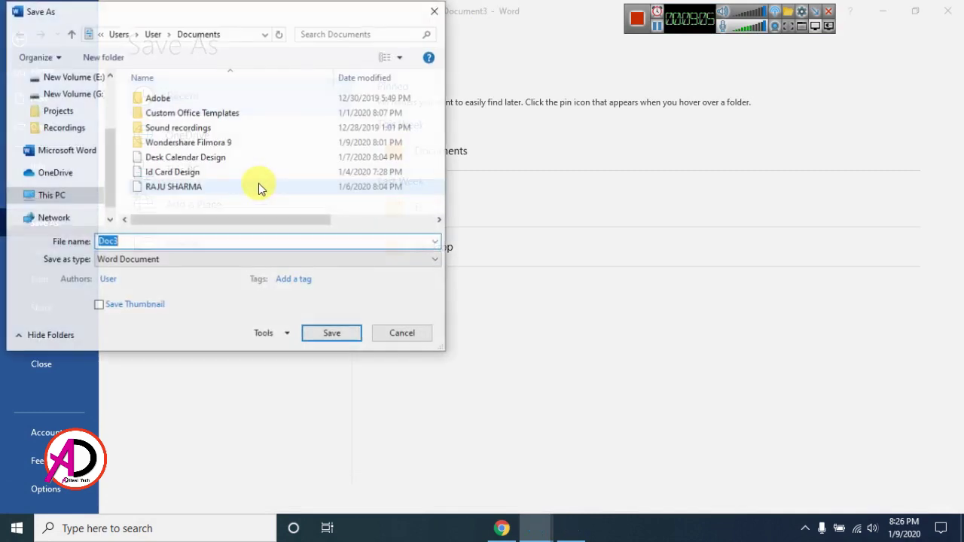
left_click(172, 259)
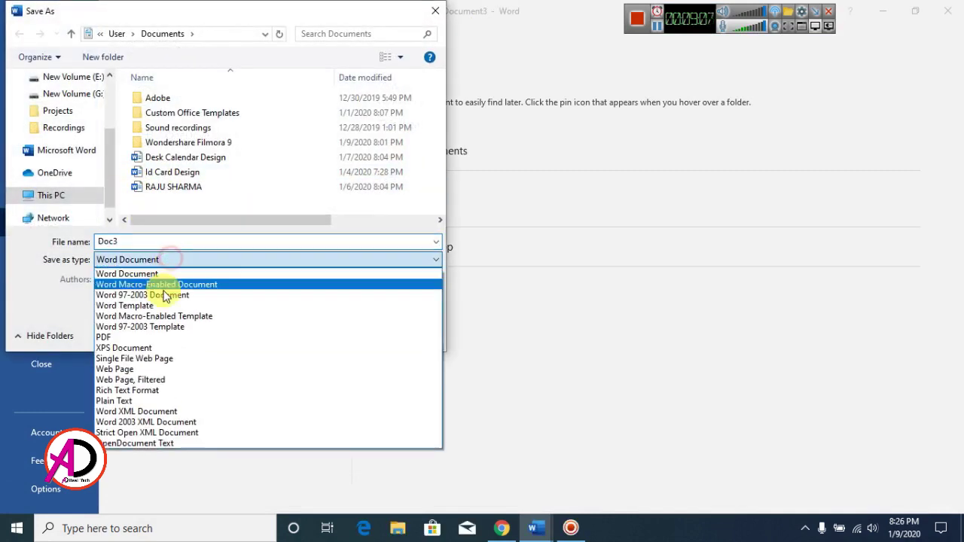
left_click(153, 338)
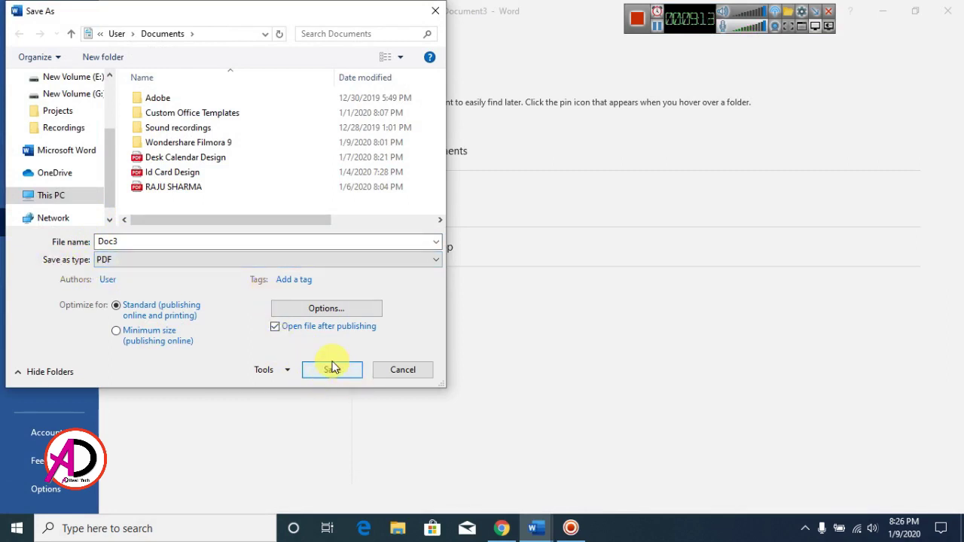
double_click(167, 240)
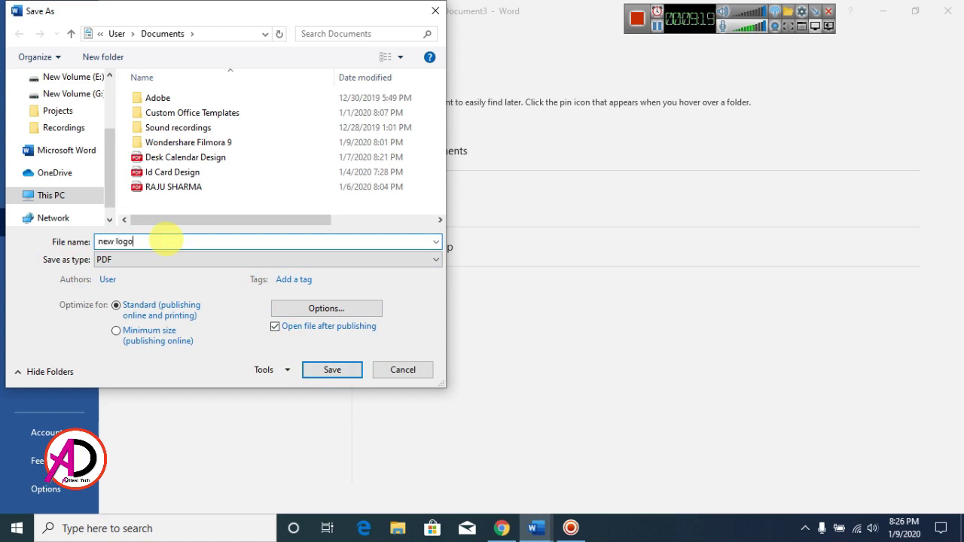
type("new logo")
key("Return")
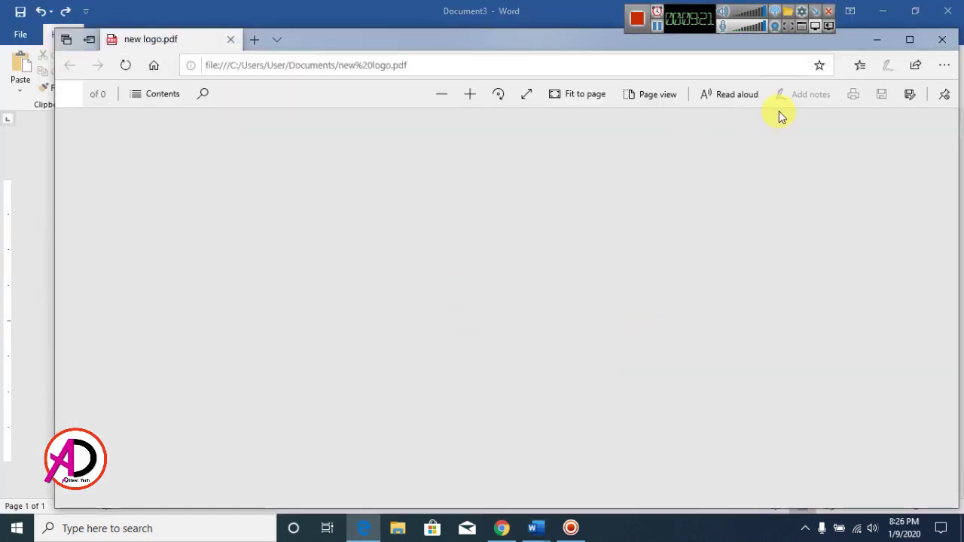
Step: Inspect the Pizza House logo in the exported PDF at several zoom levels, and close the PDF viewer to return to Word
scroll(603, 303, "up", 5)
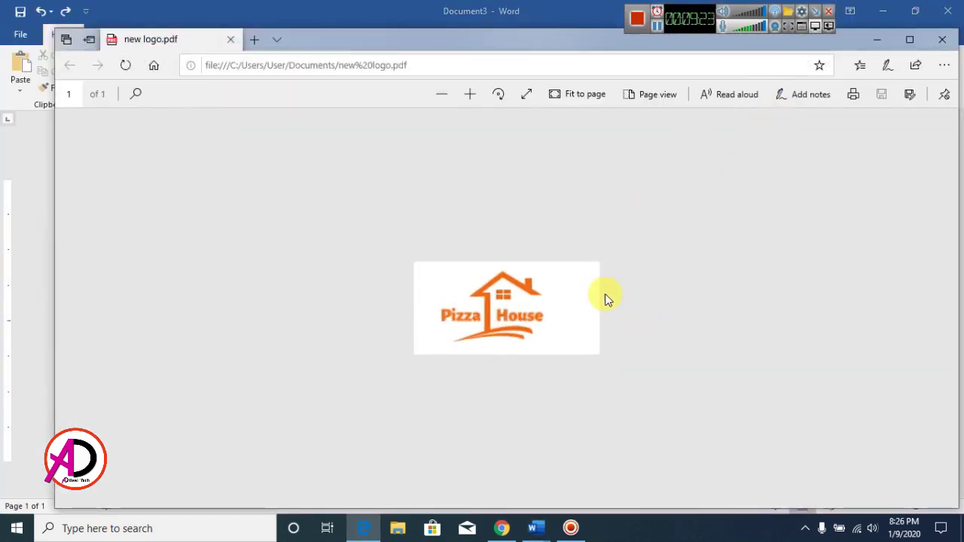
scroll(513, 350, "down", 5)
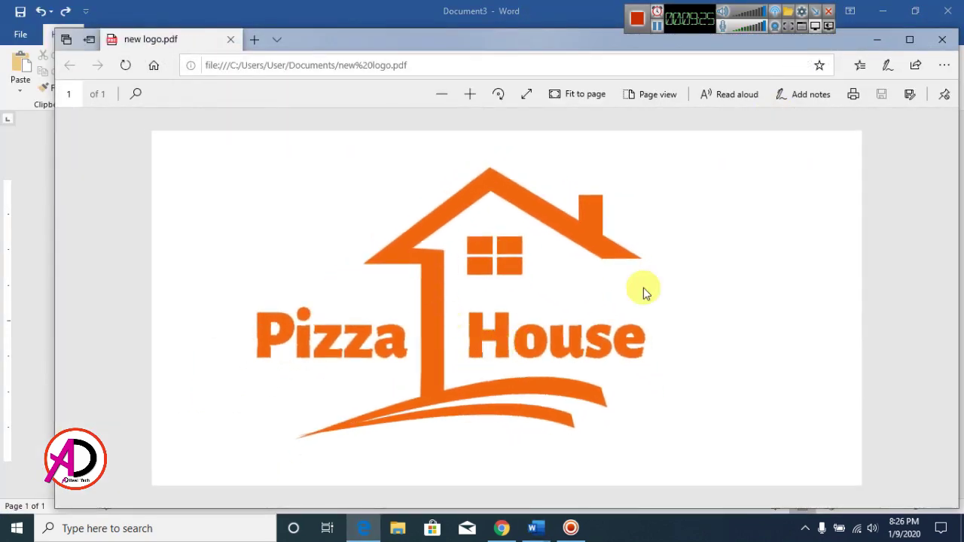
scroll(615, 347, "up", 3)
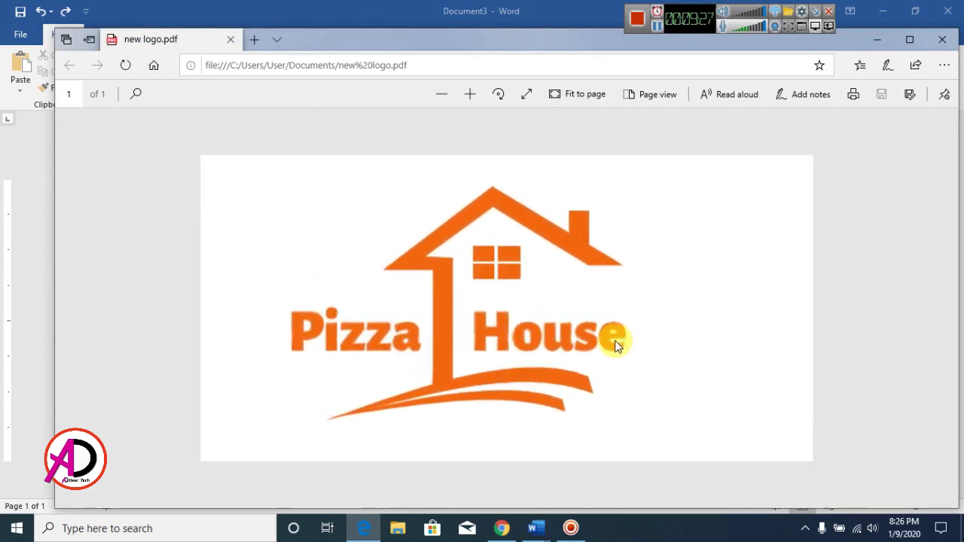
scroll(613, 308, "down", 3)
scroll(622, 340, "up", 2)
scroll(620, 332, "up", 2)
scroll(613, 327, "down", 3)
scroll(616, 332, "up", 2)
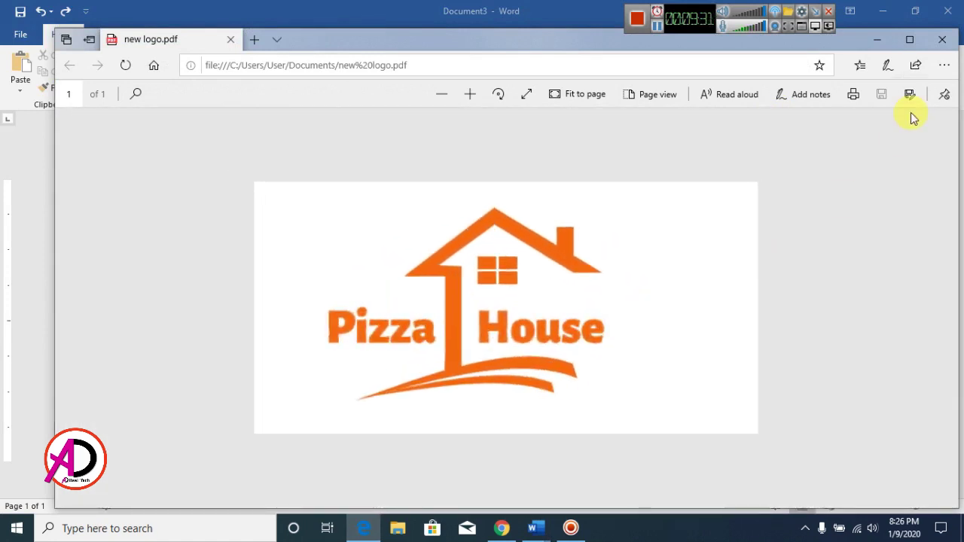
left_click(948, 42)
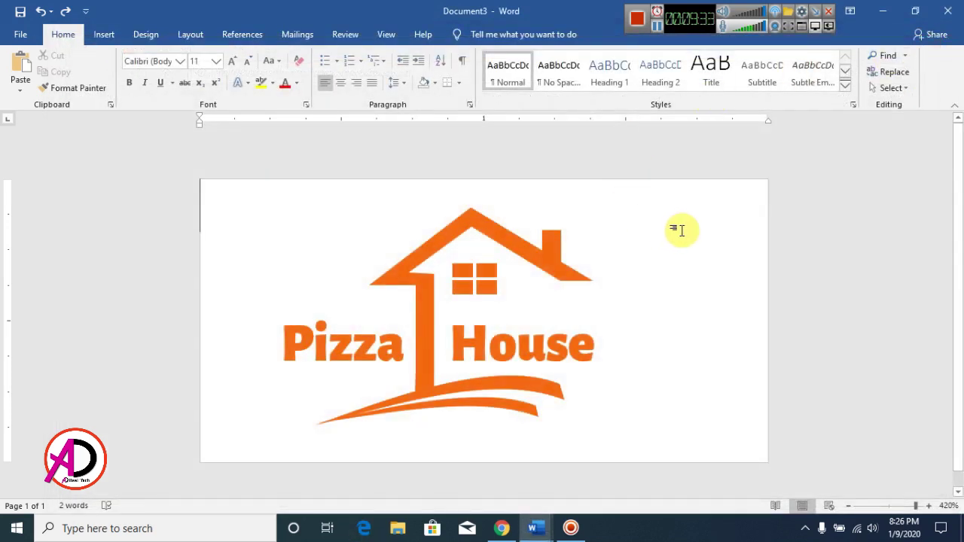